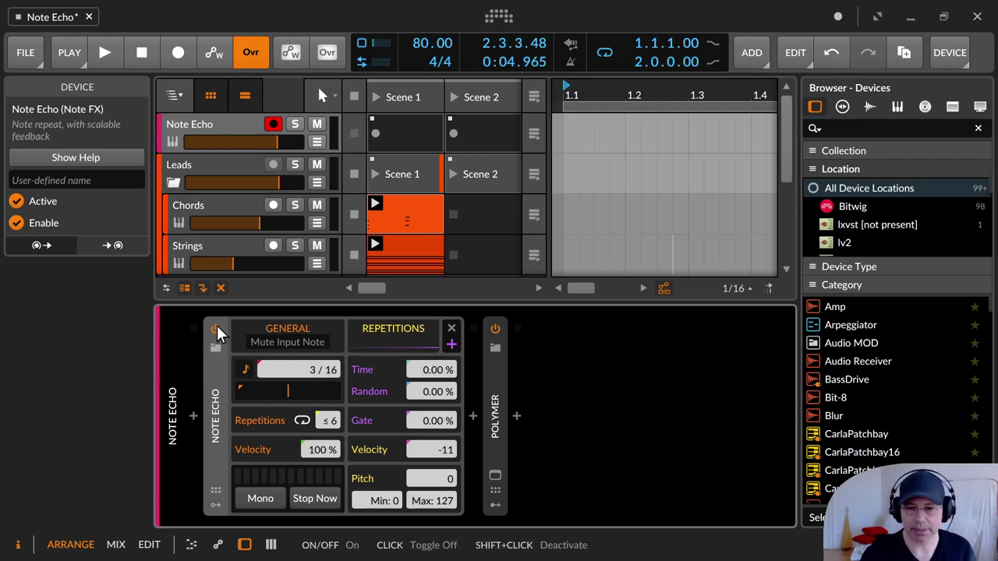
Bypass and re-enable the Note Echo device, and open its preset browser without choosing a preset
{"action": "left_click", "coordinate": [214, 327]}
{"action": "left_click", "coordinate": [214, 328]}
{"action": "left_click", "coordinate": [216, 348]}
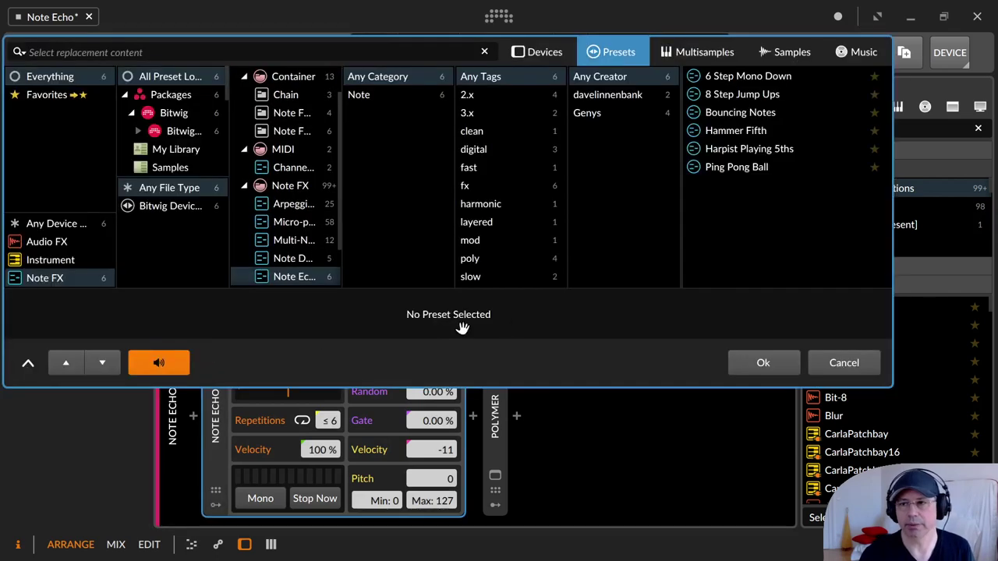
{"action": "key", "text": "Escape"}
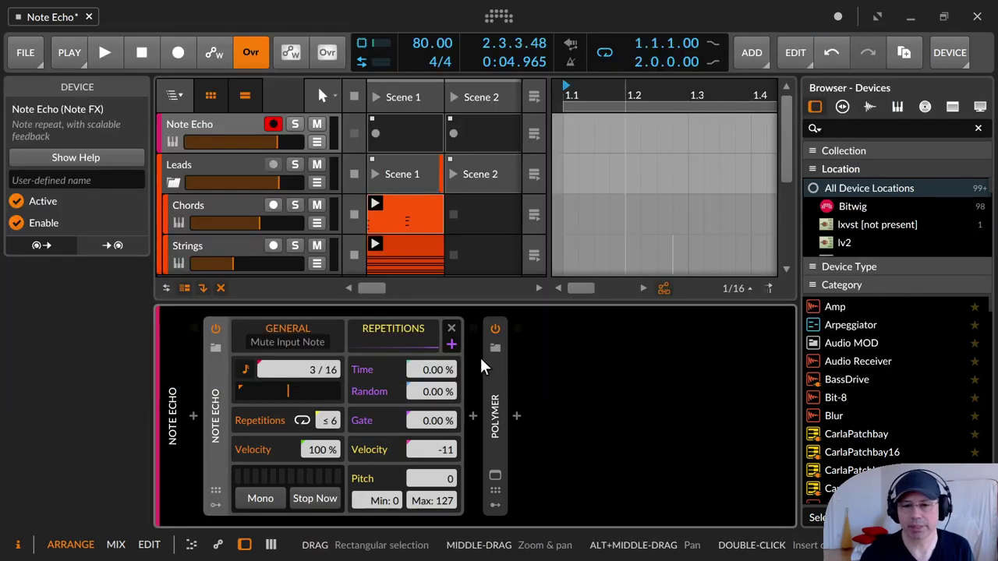
Show and hide the Note Echo device's remote controls and its modulator slots
{"action": "left_click", "coordinate": [121, 177]}
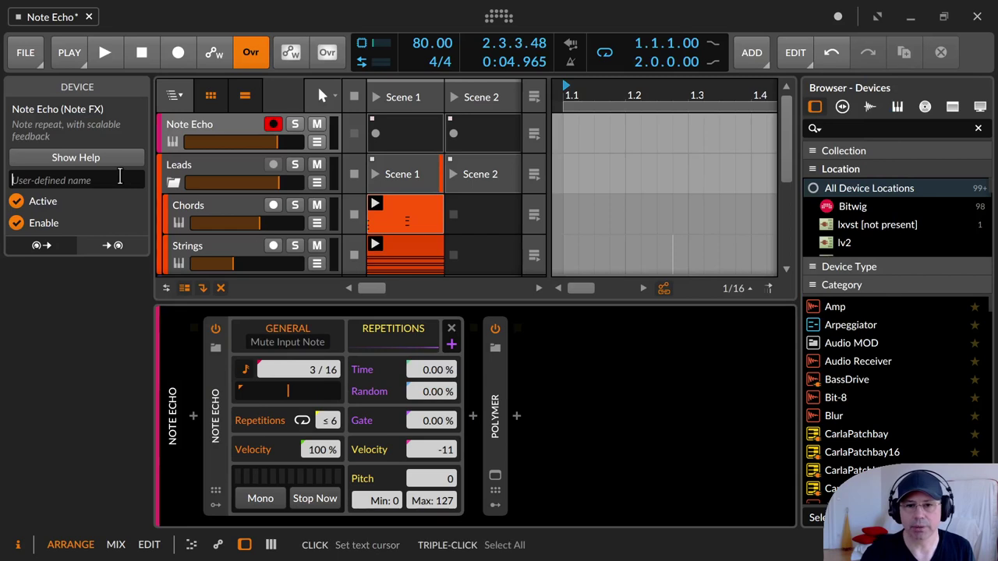
{"action": "left_click", "coordinate": [216, 491]}
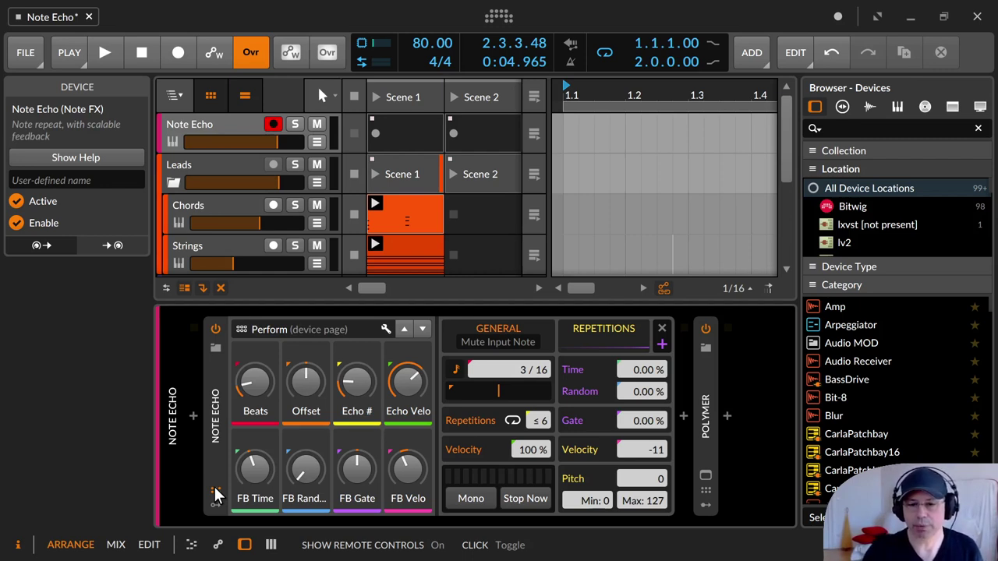
{"action": "left_click", "coordinate": [217, 494]}
{"action": "left_click", "coordinate": [207, 502]}
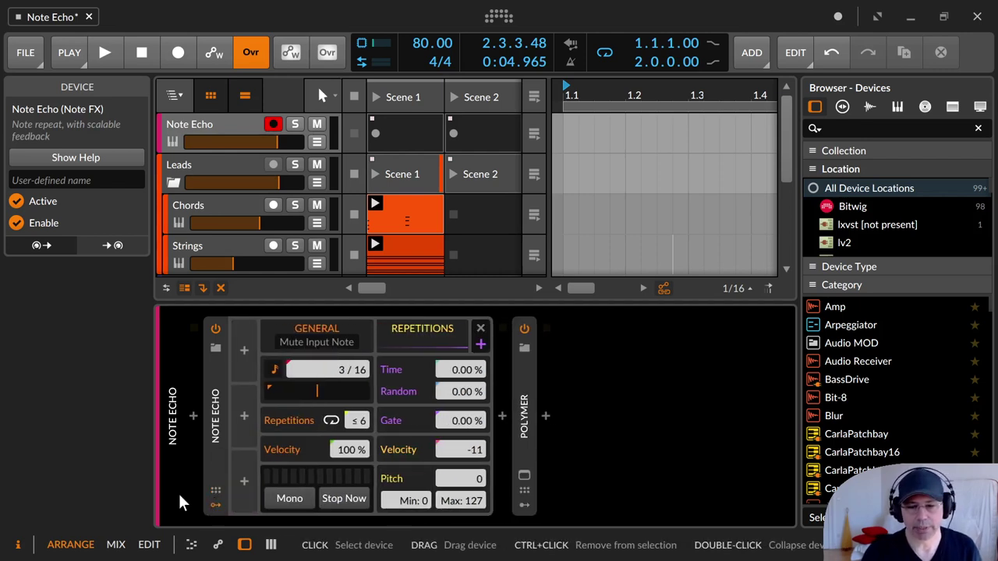
{"action": "left_click", "coordinate": [207, 505]}
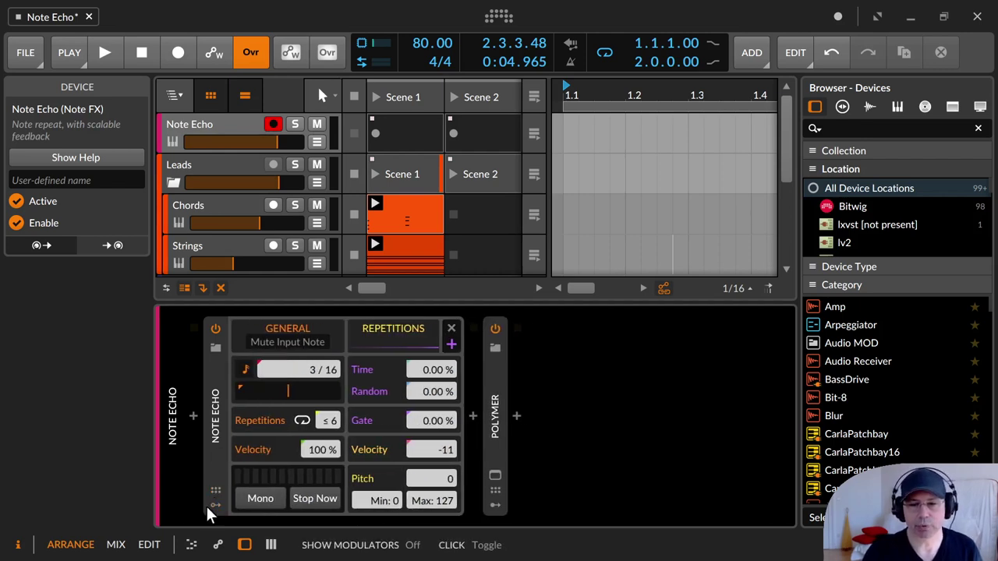
Enable Mute Input Note on Note Echo to hear only the echoes, and disable it again
{"action": "left_click", "coordinate": [277, 341]}
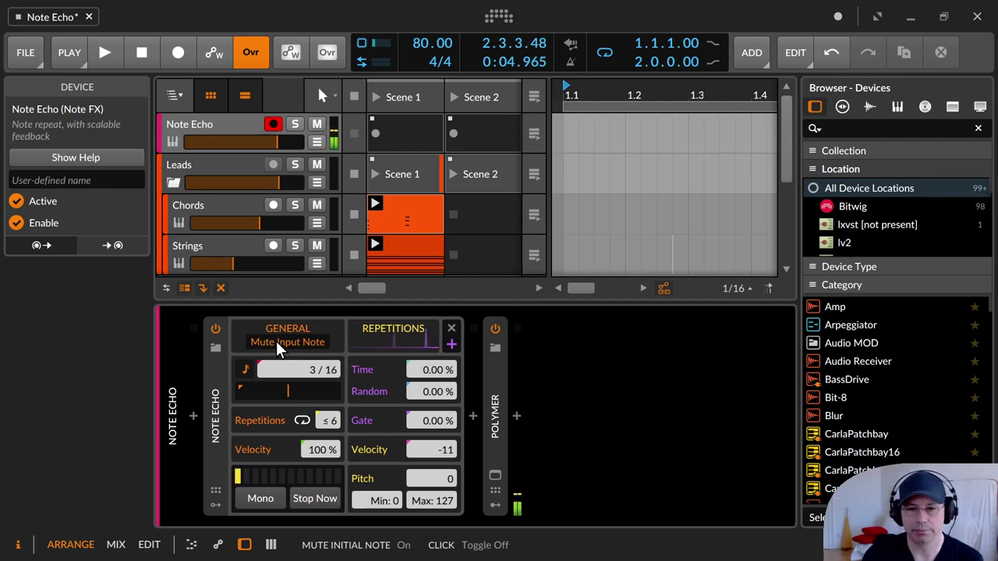
{"action": "left_click", "coordinate": [276, 340]}
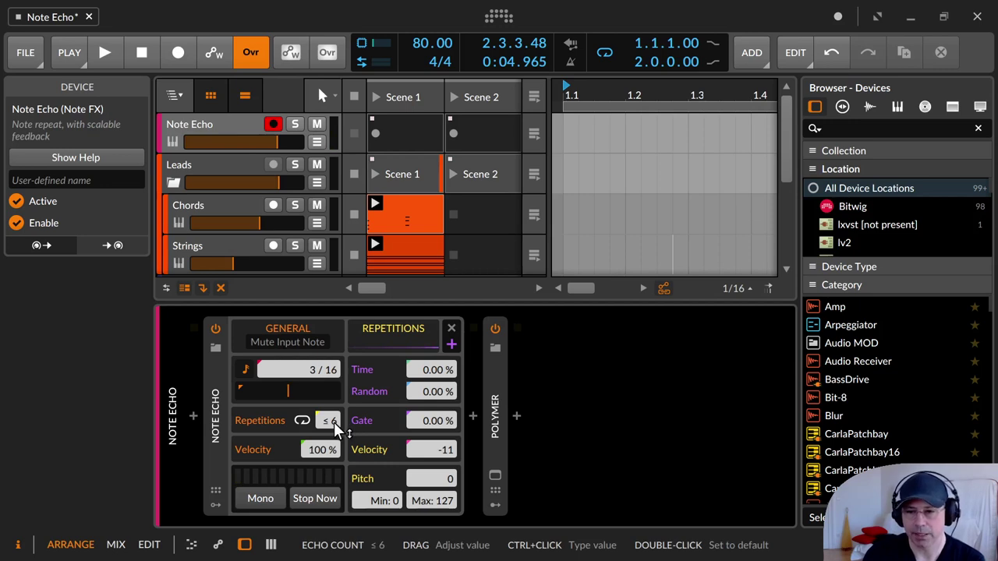
Reduce the Note Echo repetitions to 3 and load the device's default preset
{"action": "left_click_drag", "start_coordinate": [334, 422], "coordinate": [334, 446]}
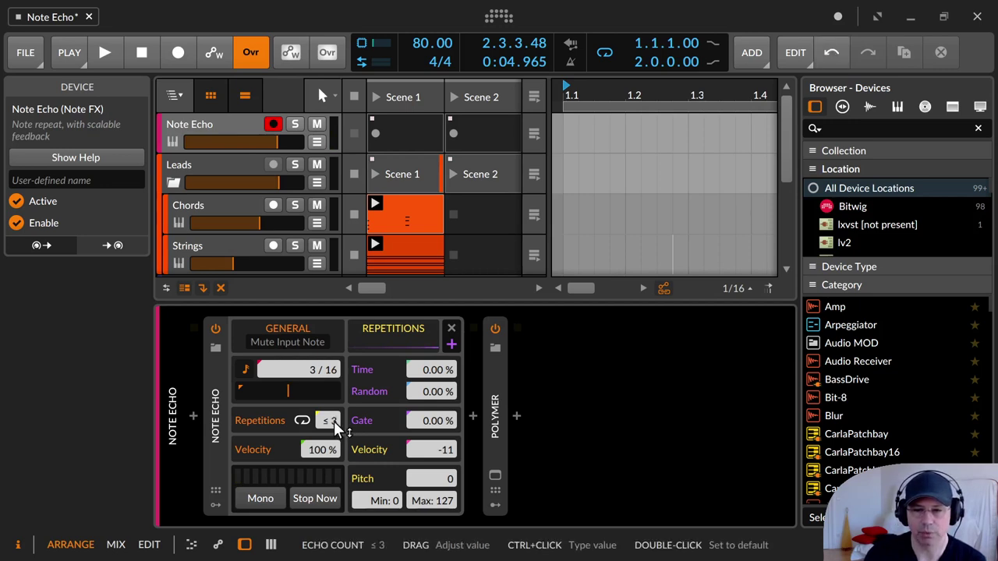
{"action": "right_click", "coordinate": [219, 374]}
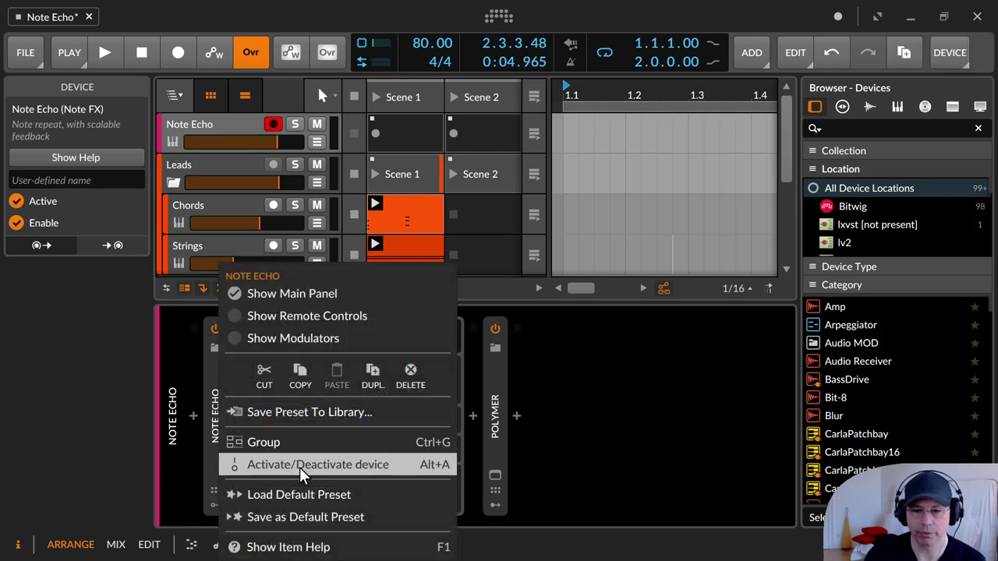
{"action": "left_click", "coordinate": [323, 495]}
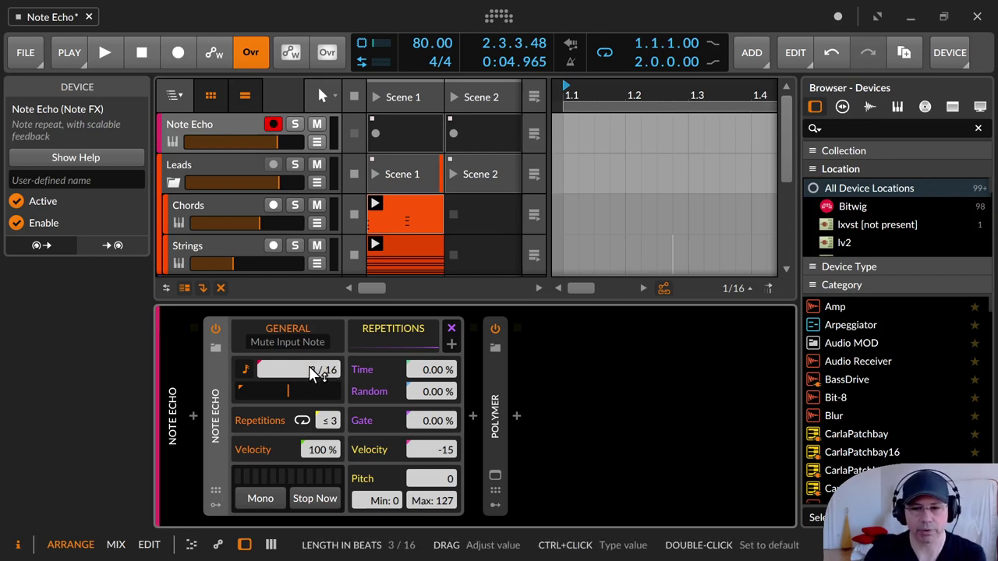
Try beat time offsets of 33.3 % and -30.7 %, and reset the offset to its default
{"action": "left_click", "coordinate": [288, 391]}
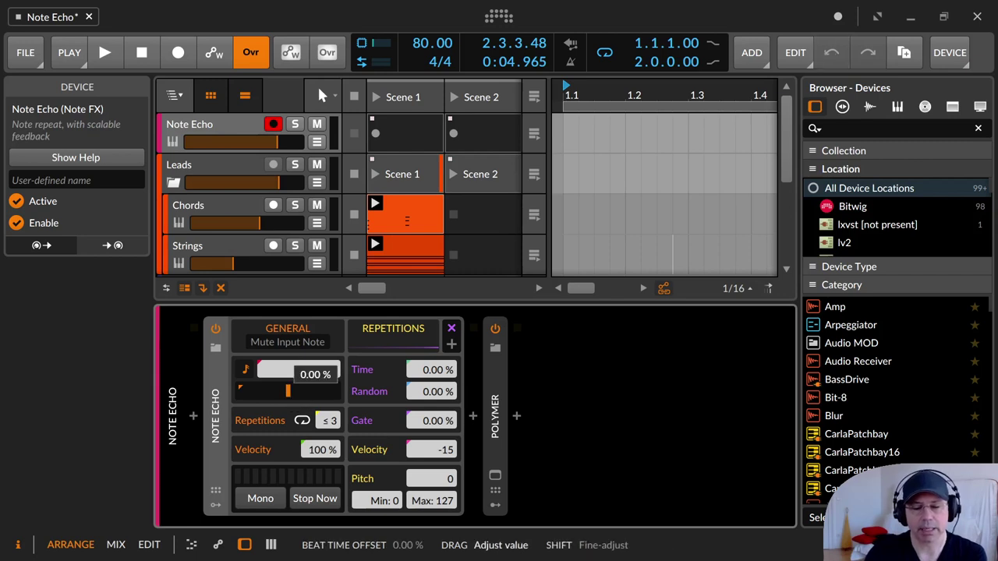
{"action": "left_click_drag", "start_coordinate": [288, 391], "coordinate": [338, 391]}
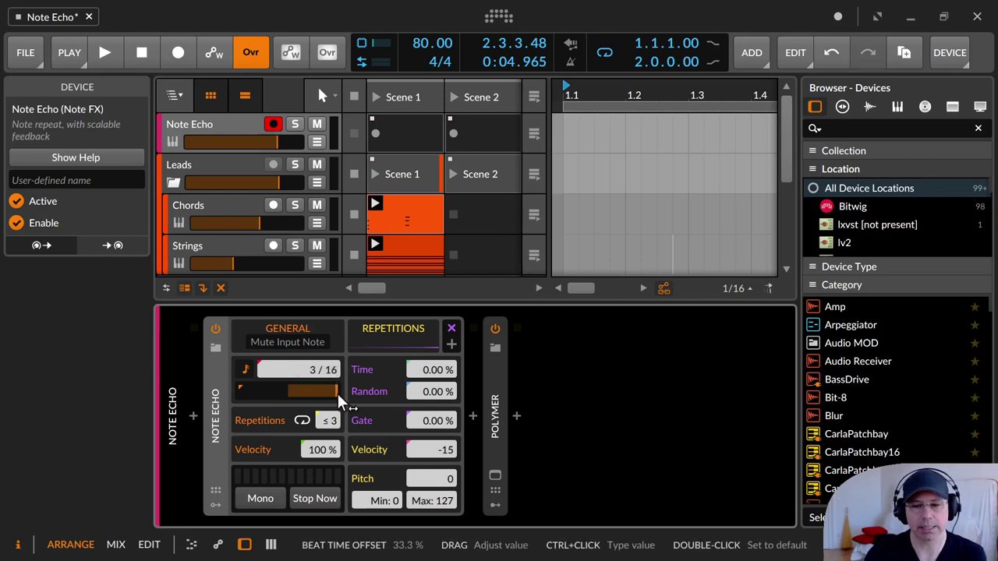
{"action": "left_click_drag", "start_coordinate": [336, 389], "coordinate": [321, 392]}
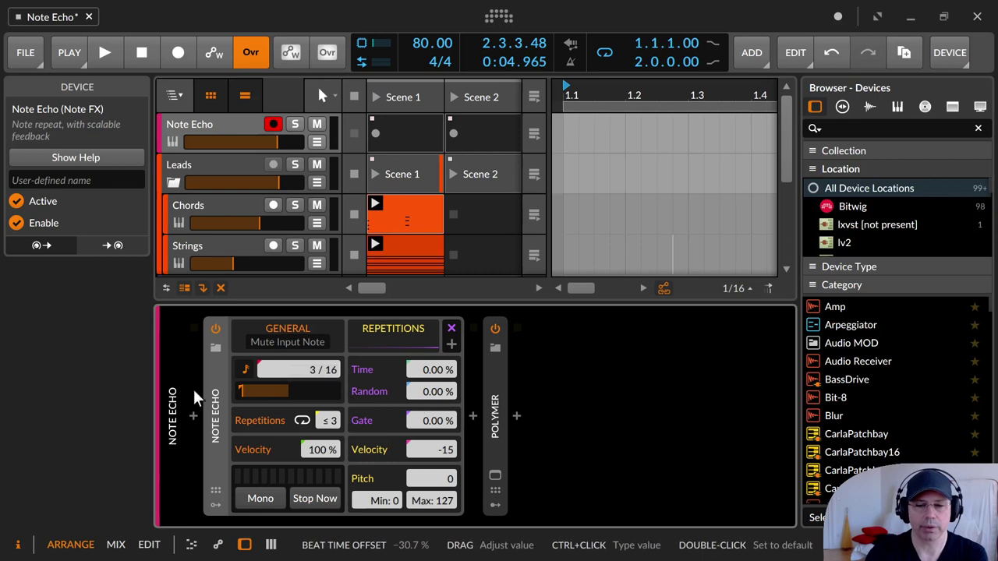
{"action": "double_click", "coordinate": [243, 389]}
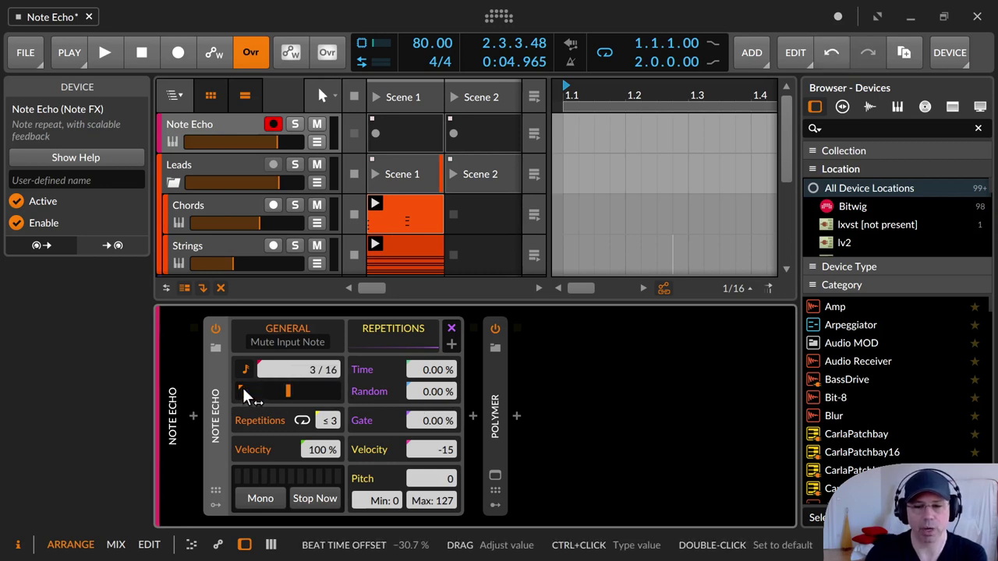
{"action": "left_click", "coordinate": [242, 389], "text": "ctrl"}
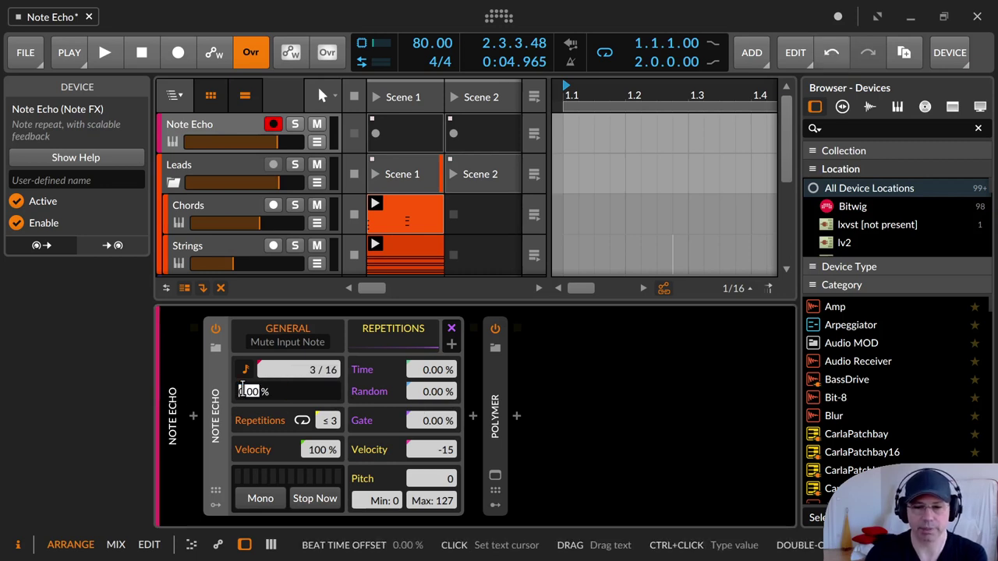
{"action": "left_click", "coordinate": [344, 373]}
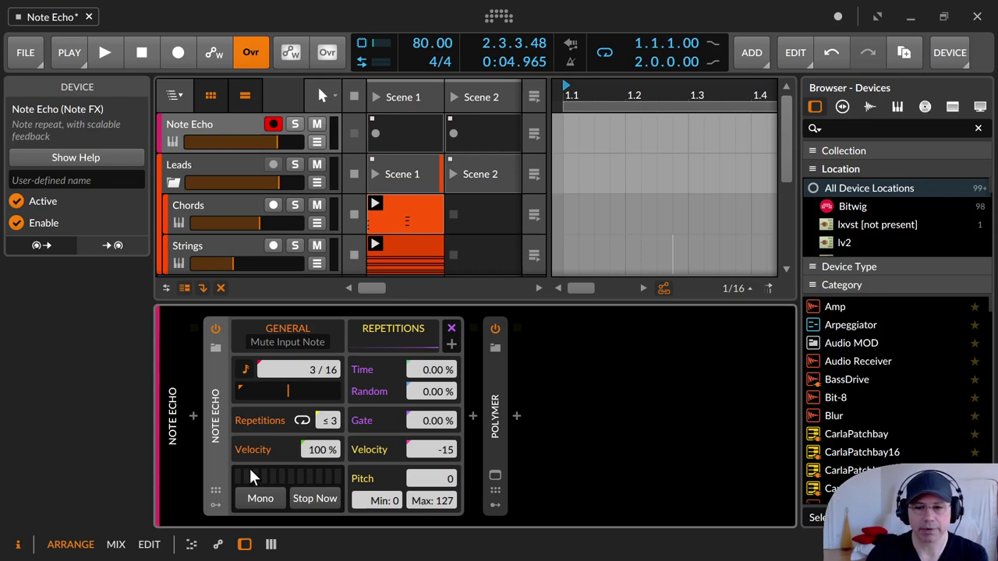
Switch the echo length to absolute time, reset it to the default 1.00 s, and return to 16th notes
{"action": "left_click", "coordinate": [245, 369]}
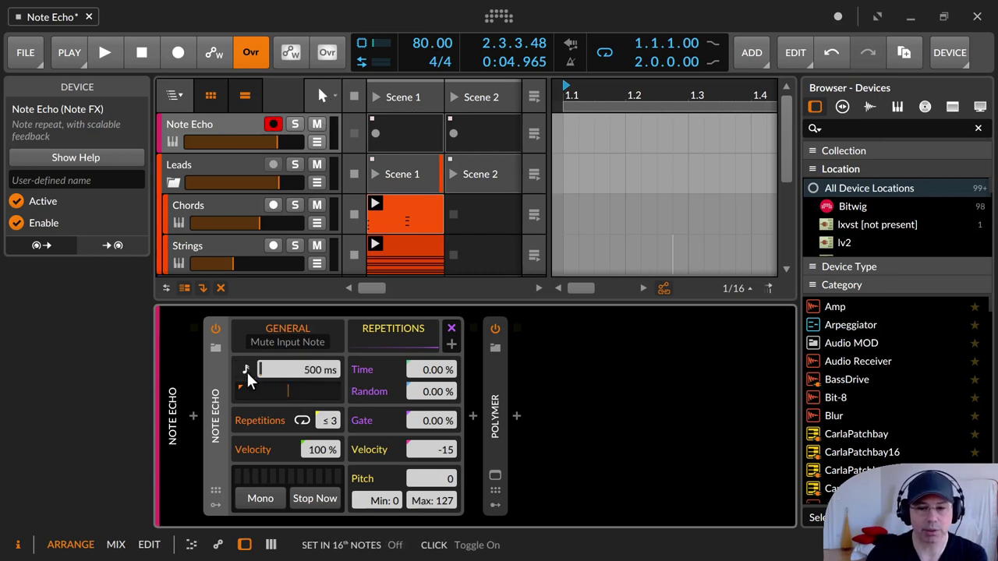
{"action": "left_click_drag", "start_coordinate": [324, 368], "coordinate": [323, 321]}
{"action": "double_click", "coordinate": [323, 368]}
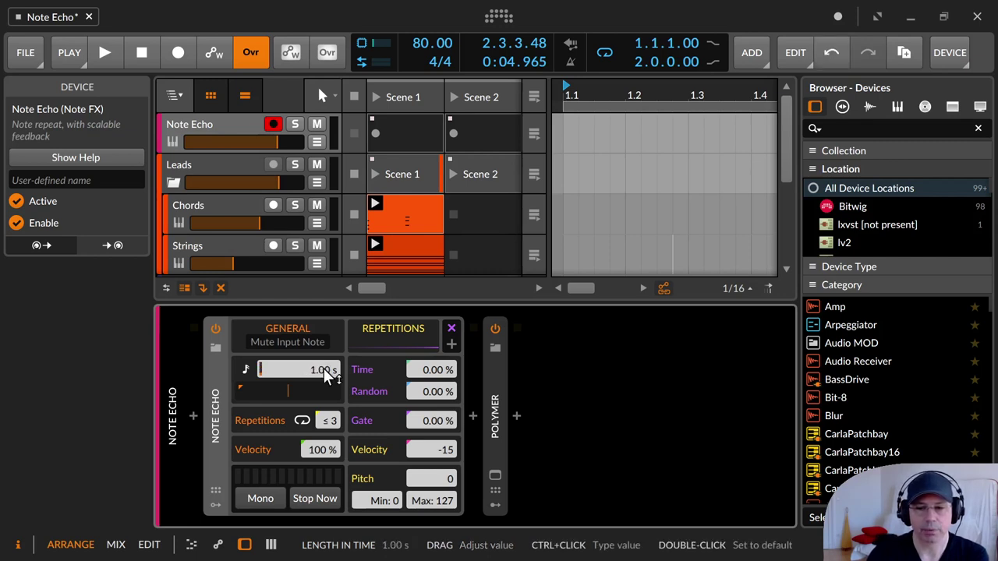
{"action": "left_click", "coordinate": [244, 373]}
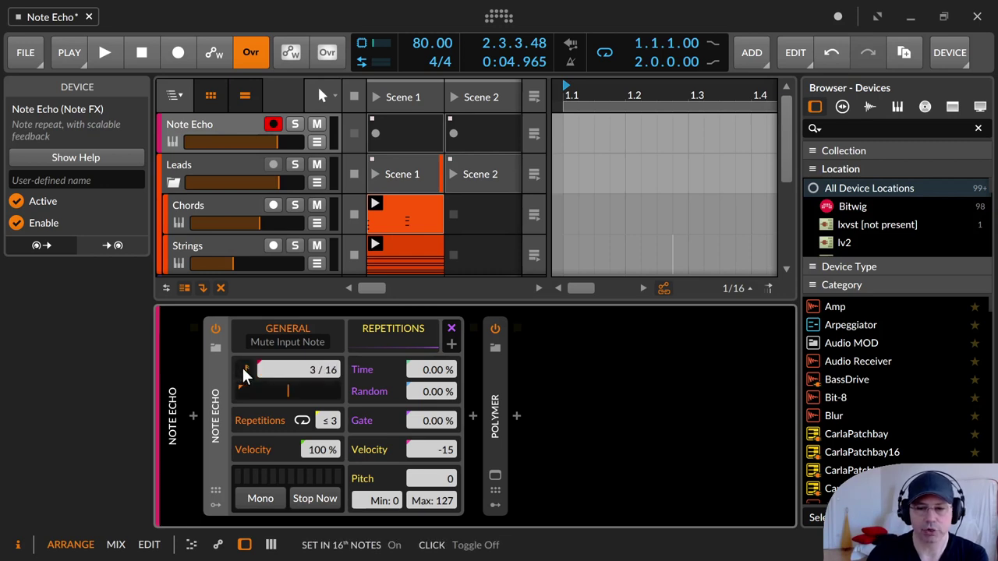
{"action": "left_click_drag", "start_coordinate": [284, 390], "coordinate": [283, 385]}
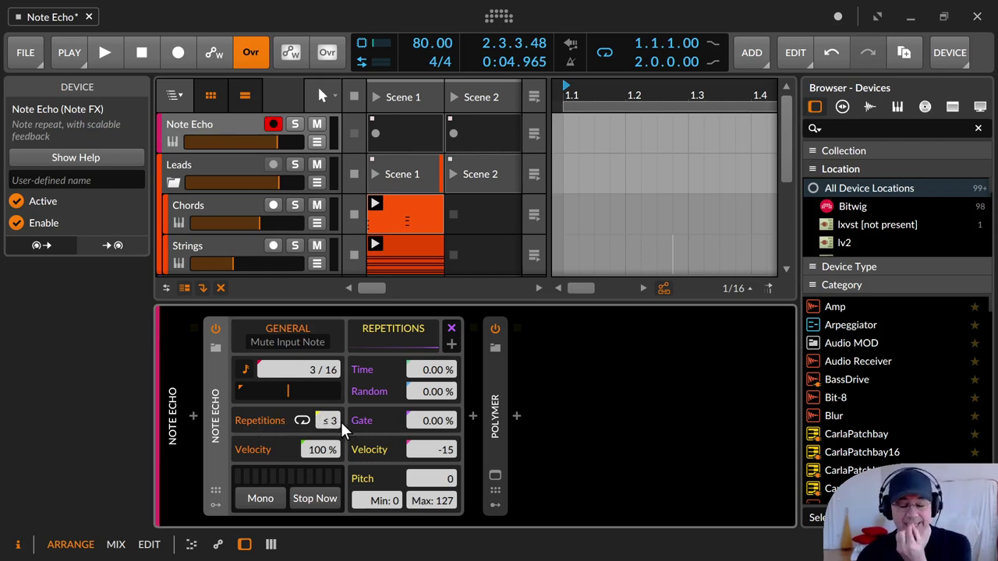
Toggle infinite repeat on and off, and try an echo velocity of 150 % before resetting it to default
{"action": "left_click", "coordinate": [302, 415]}
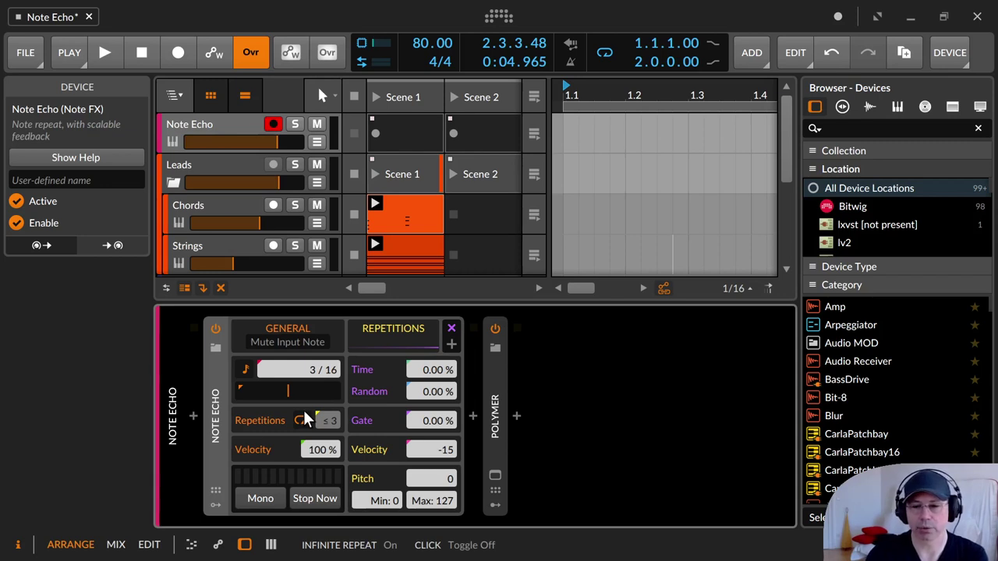
{"action": "left_click", "coordinate": [303, 414]}
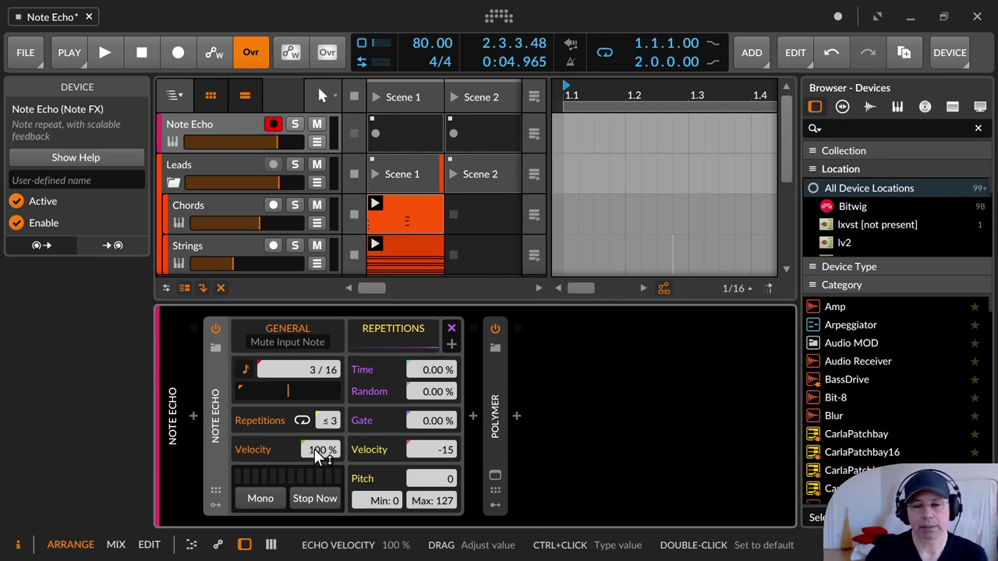
{"action": "left_click_drag", "start_coordinate": [314, 449], "coordinate": [314, 421]}
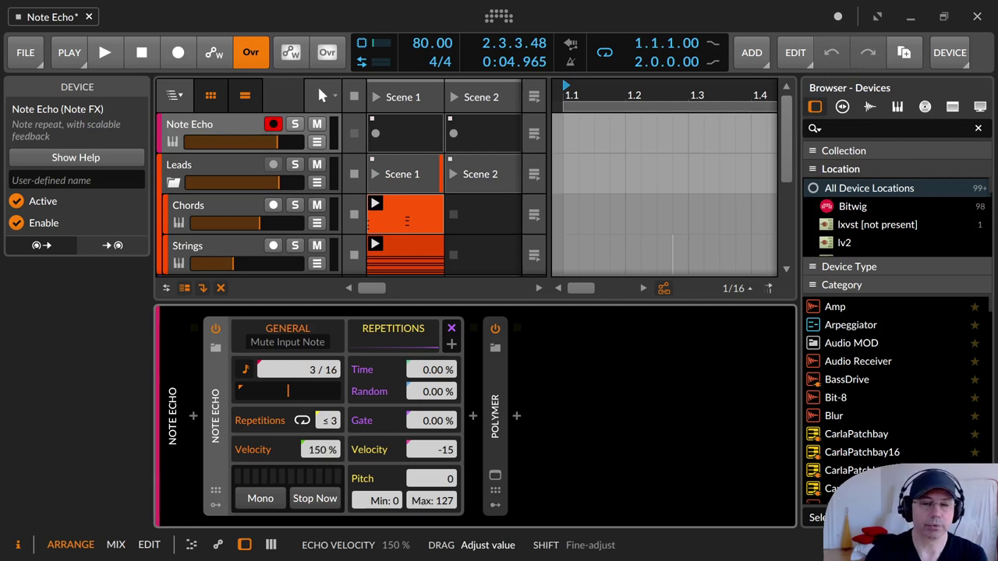
{"action": "mouse_move", "coordinate": [320, 450]}
{"action": "left_mouse_down"}
{"action": "mouse_move", "coordinate": [321, 524]}
{"action": "mouse_move", "coordinate": [319, 415]}
{"action": "mouse_move", "coordinate": [319, 438]}
{"action": "left_mouse_up"}
{"action": "double_click", "coordinate": [314, 449]}
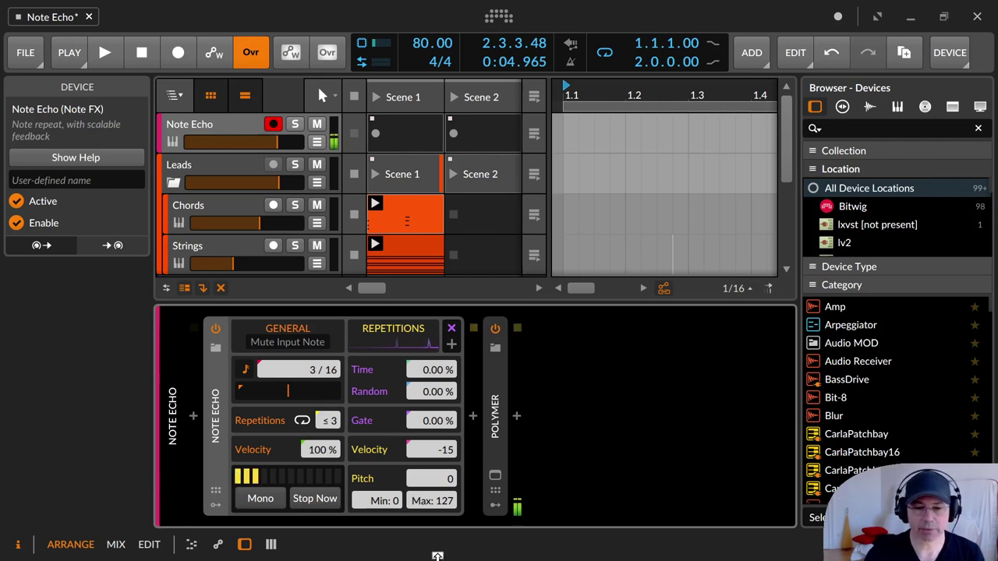
Enable Mono mode on Note Echo to compare overlapping echoes, and disable it again
{"action": "left_click", "coordinate": [266, 493]}
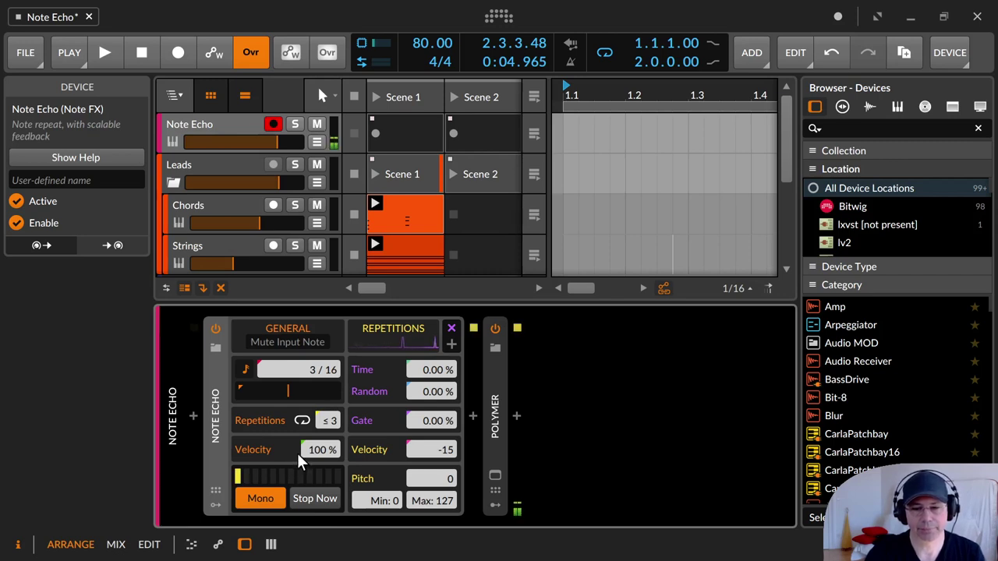
{"action": "left_click", "coordinate": [255, 495]}
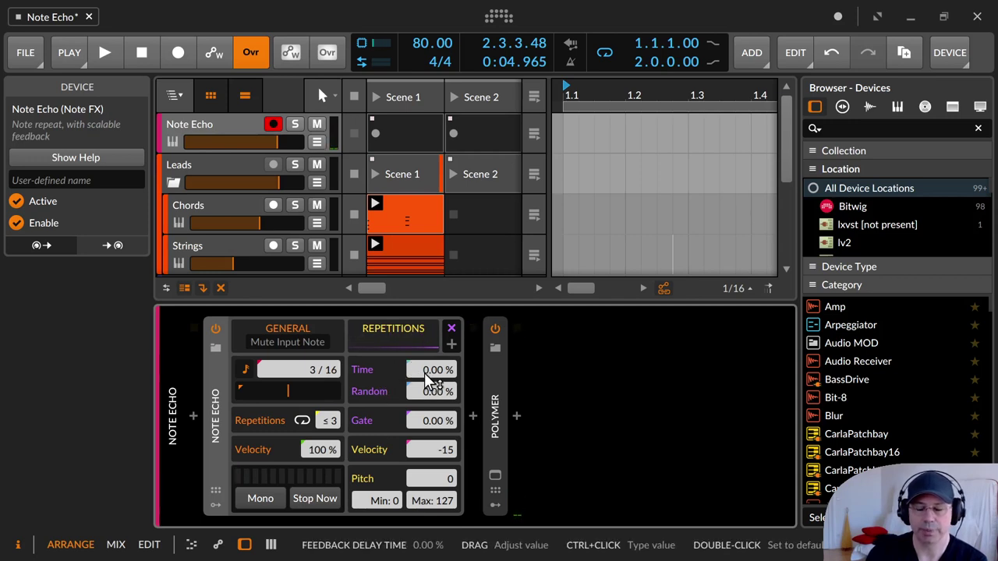
Set the feedback delay time to 16.0 % and the number of repetitions to 6
{"action": "left_click_drag", "start_coordinate": [426, 372], "coordinate": [426, 363]}
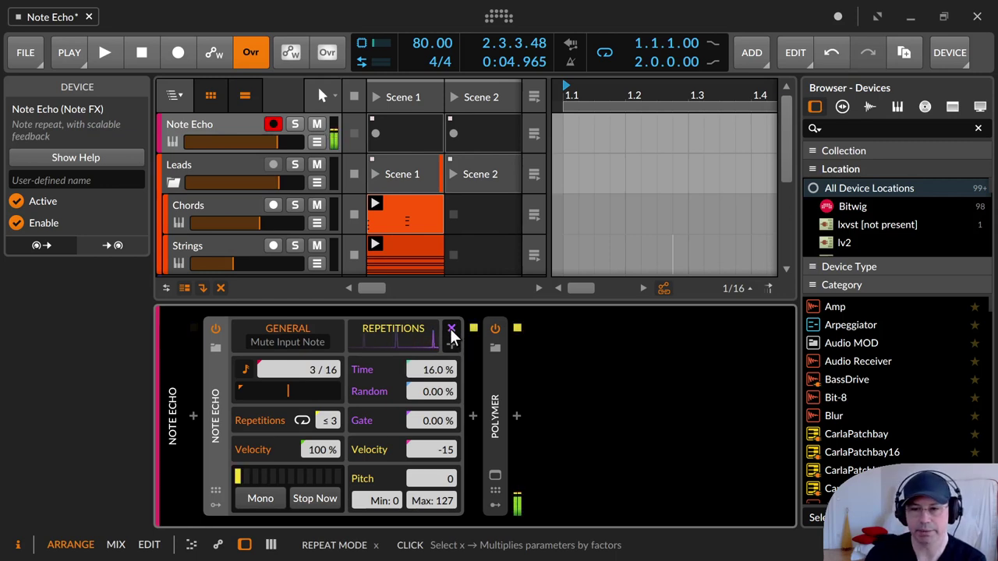
{"action": "left_click_drag", "start_coordinate": [326, 418], "coordinate": [326, 418]}
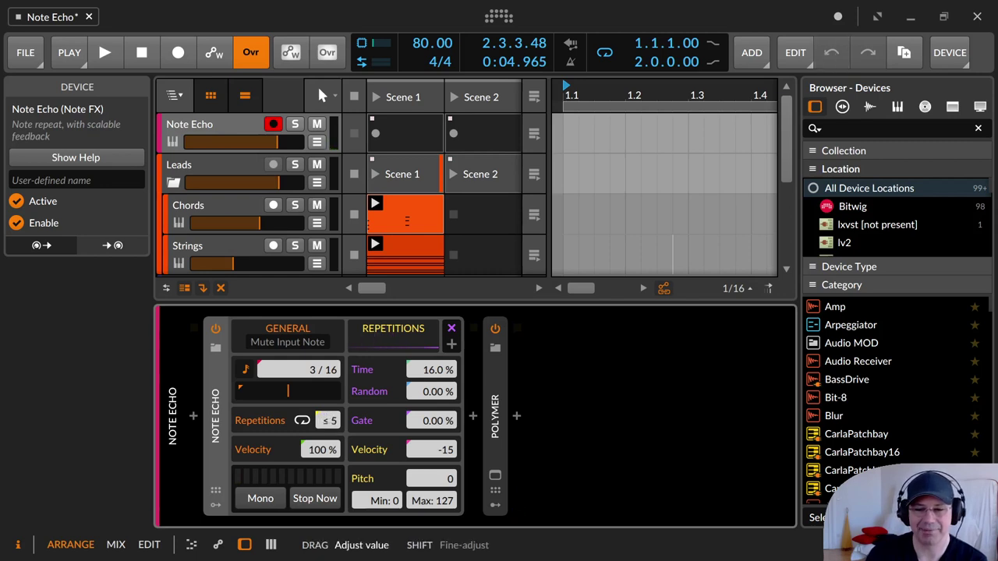
{"action": "left_click_drag", "start_coordinate": [326, 418], "coordinate": [326, 419]}
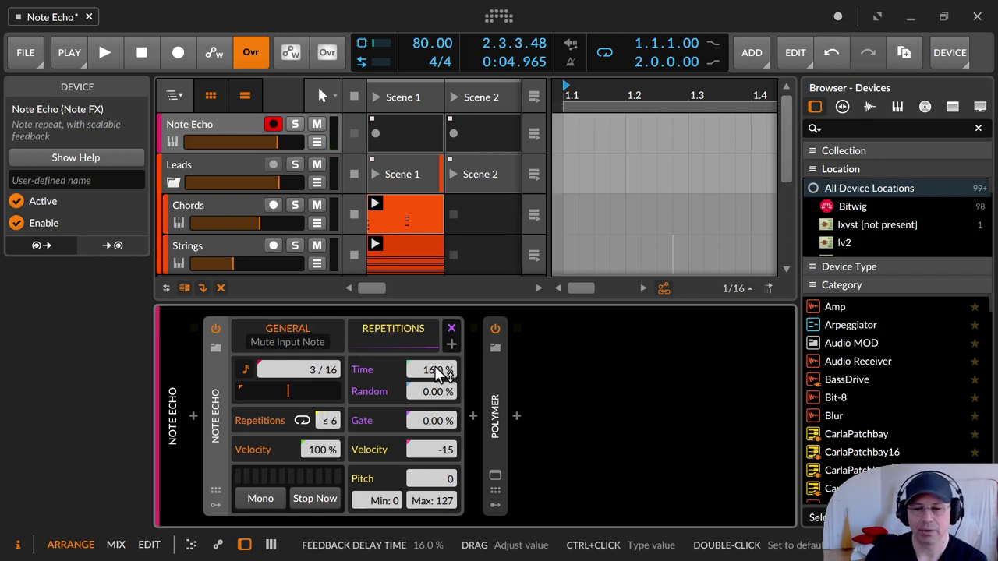
Switch the repeat mode to +, with a 20.5 % feedback delay time and 66.0 % randomization
{"action": "left_click_drag", "start_coordinate": [439, 371], "coordinate": [439, 372]}
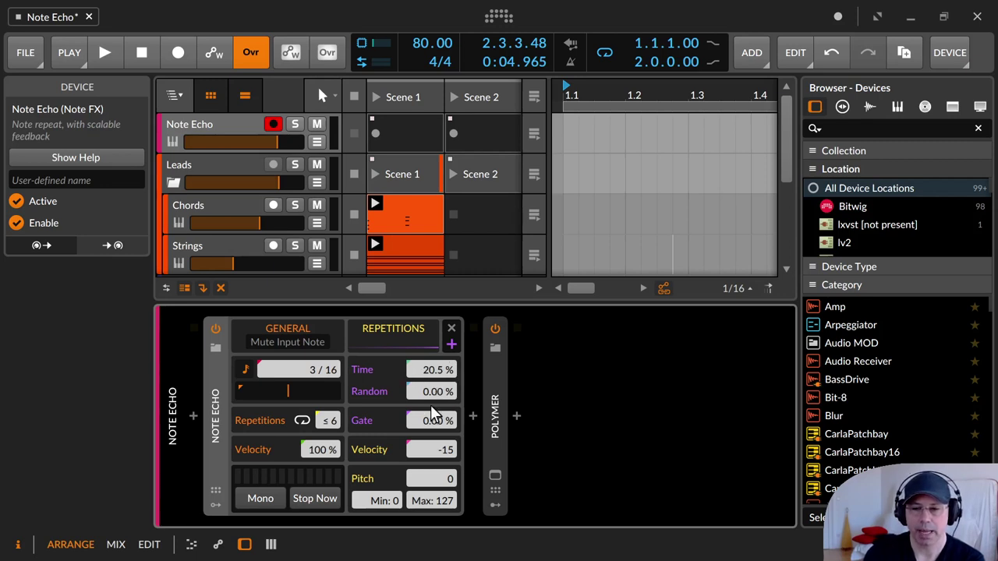
{"action": "left_click_drag", "start_coordinate": [432, 391], "coordinate": [431, 370]}
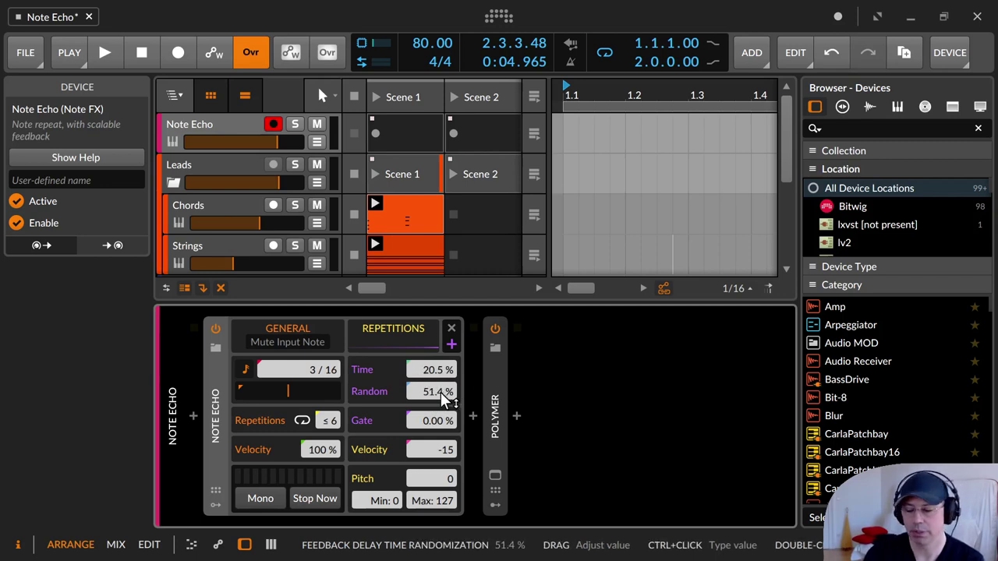
{"action": "left_click_drag", "start_coordinate": [440, 392], "coordinate": [440, 391]}
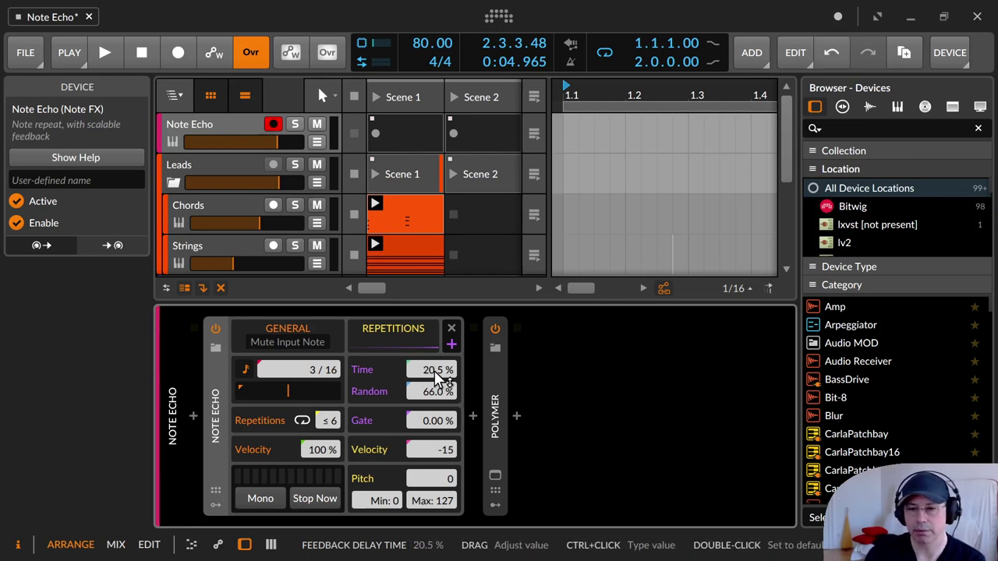
Try a 100 % feedback delay time with 56.6 % randomization, and reset both to their defaults
{"action": "left_click_drag", "start_coordinate": [438, 380], "coordinate": [435, 397]}
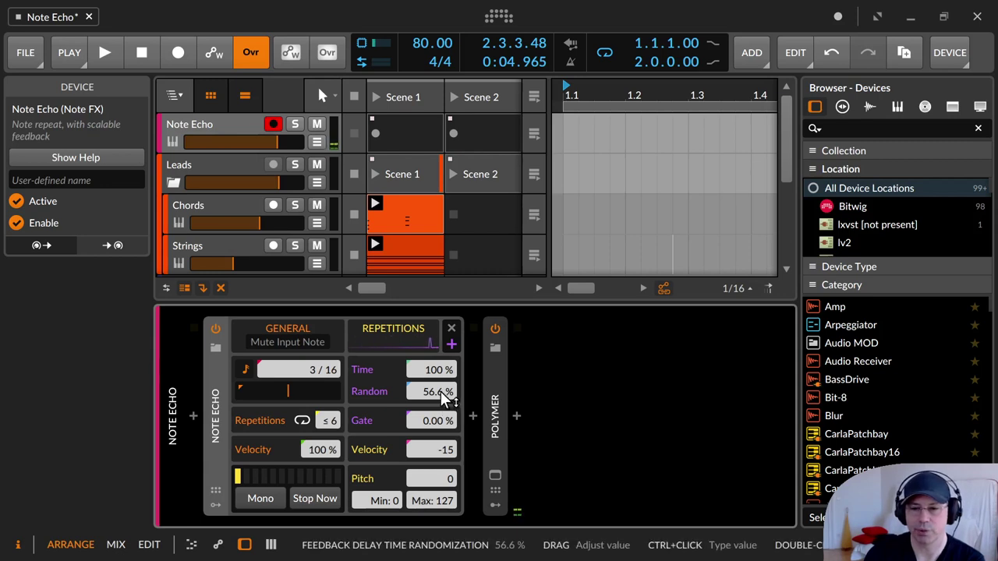
{"action": "double_click", "coordinate": [441, 391]}
{"action": "double_click", "coordinate": [431, 374]}
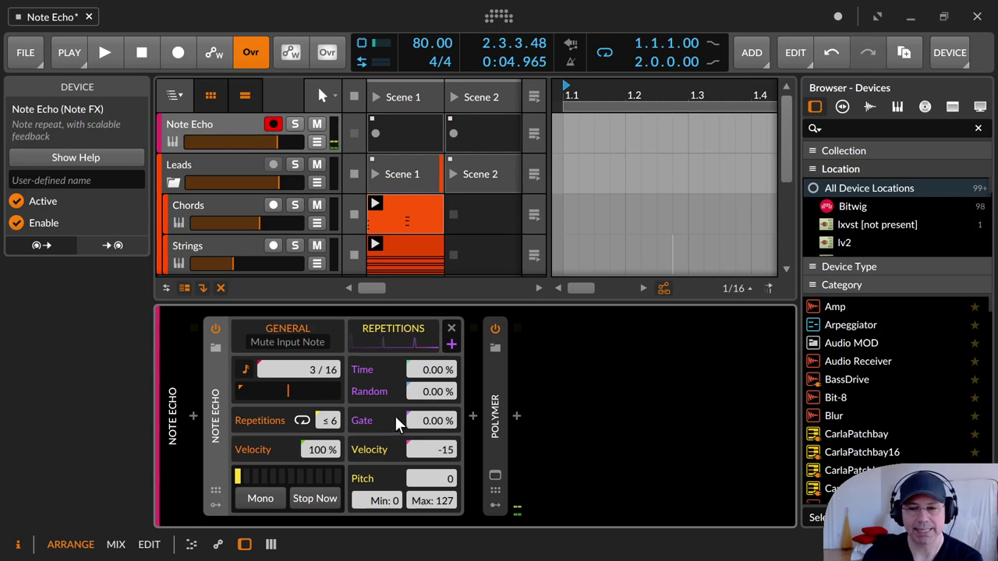
Try feedback gate times of 12.6 % and 27.4 %, compare the x and + repeat modes, and reset the gate to 0 %
{"action": "mouse_move", "coordinate": [422, 421]}
{"action": "left_mouse_down"}
{"action": "mouse_move", "coordinate": [422, 400]}
{"action": "mouse_move", "coordinate": [422, 421]}
{"action": "left_mouse_up"}
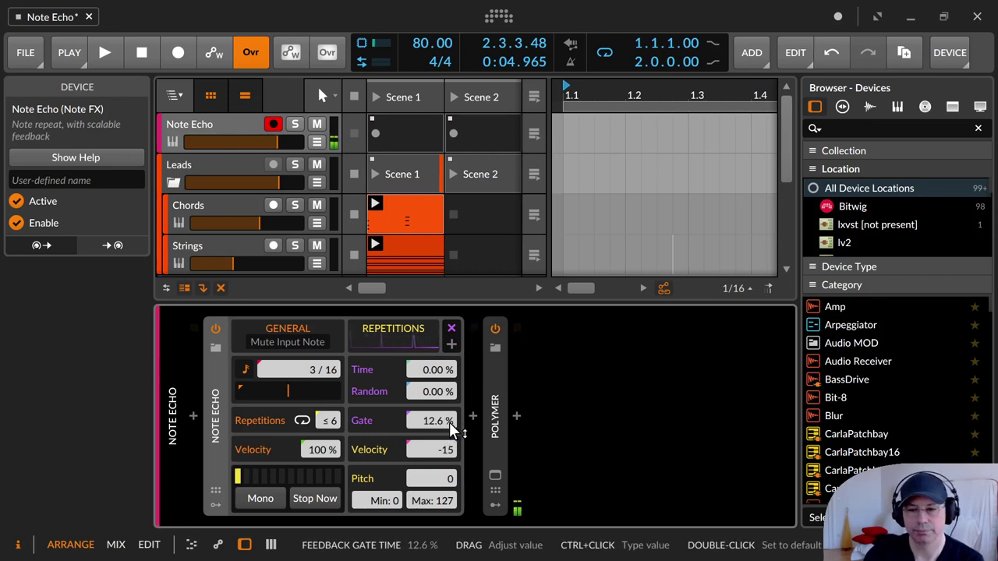
{"action": "left_click_drag", "start_coordinate": [450, 421], "coordinate": [449, 382]}
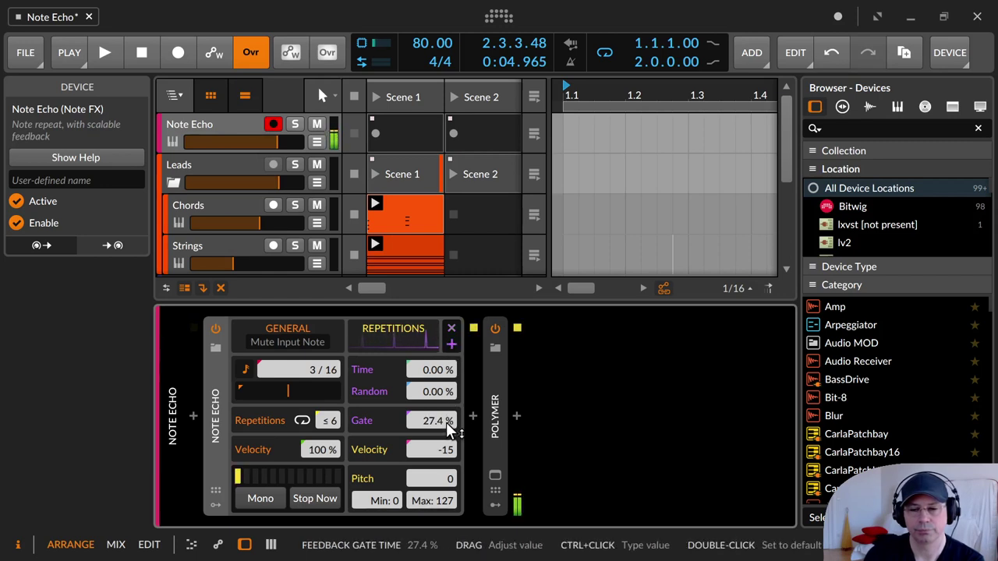
{"action": "left_click", "coordinate": [451, 332]}
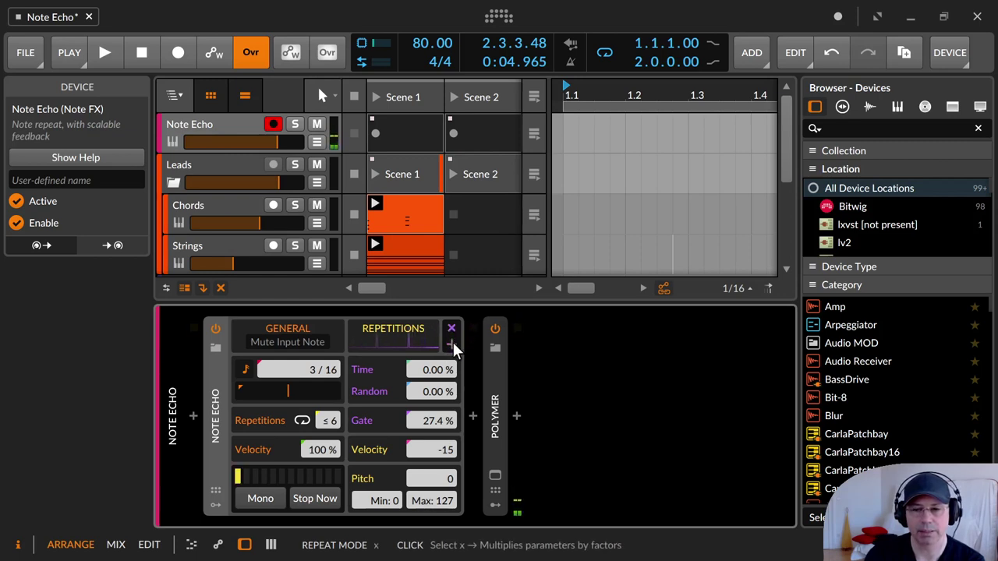
{"action": "left_click", "coordinate": [453, 343]}
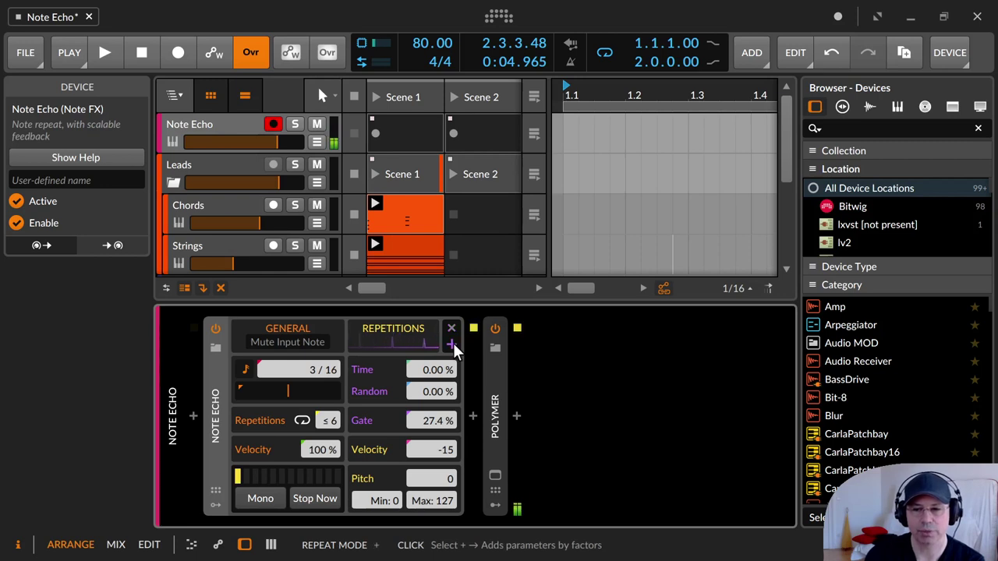
{"action": "double_click", "coordinate": [439, 420]}
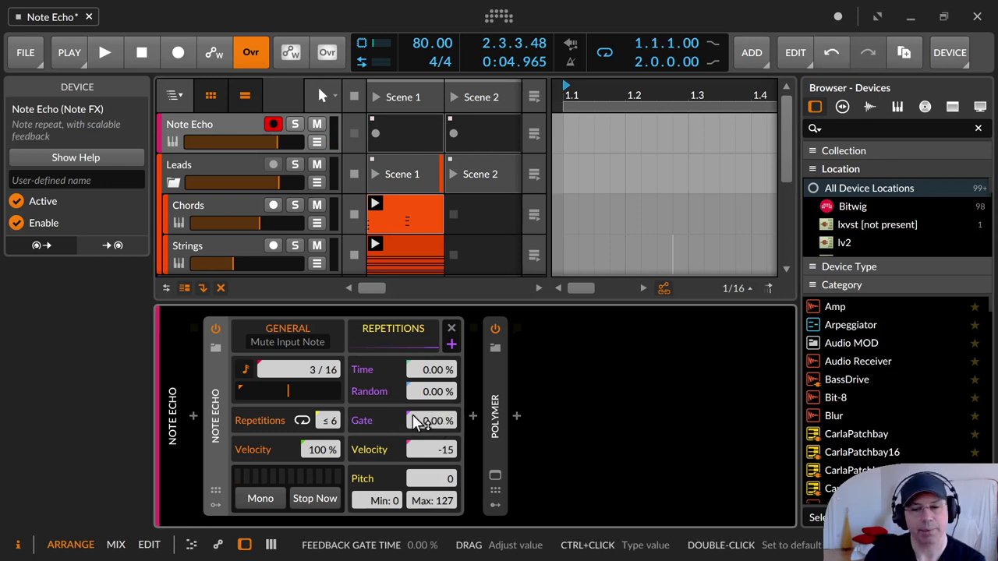
Try negative feedback gate times of -54.3 % and -13.1 %, and reset the gate to its default
{"action": "mouse_move", "coordinate": [424, 416]}
{"action": "left_mouse_down"}
{"action": "mouse_move", "coordinate": [424, 476]}
{"action": "mouse_move", "coordinate": [421, 424]}
{"action": "left_mouse_up"}
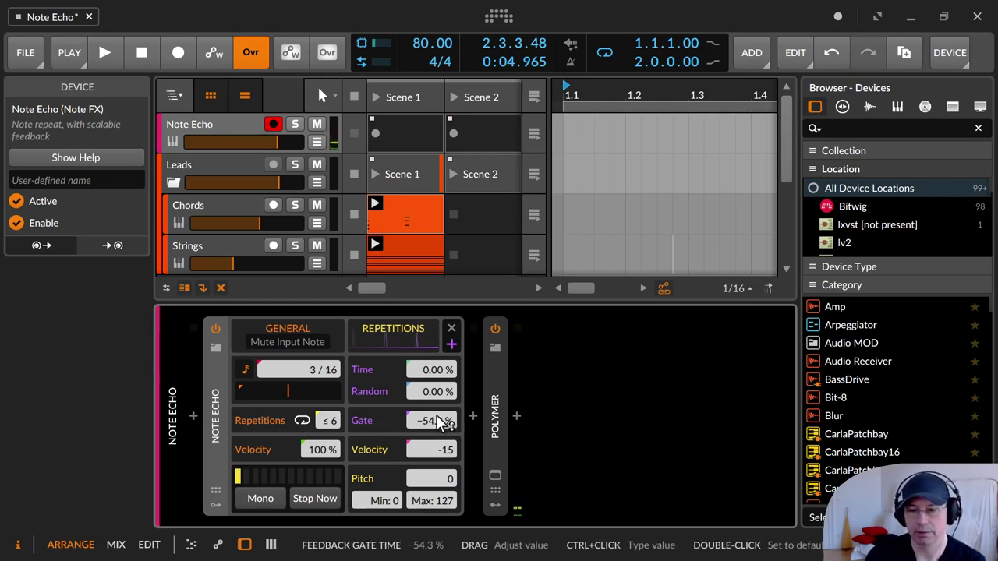
{"action": "left_click_drag", "start_coordinate": [439, 417], "coordinate": [439, 385]}
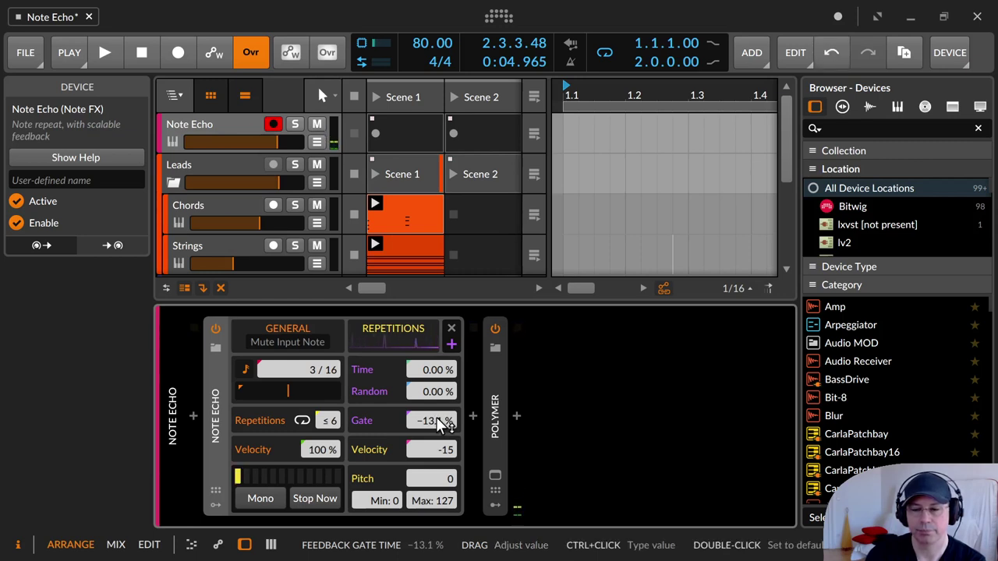
{"action": "double_click", "coordinate": [436, 417]}
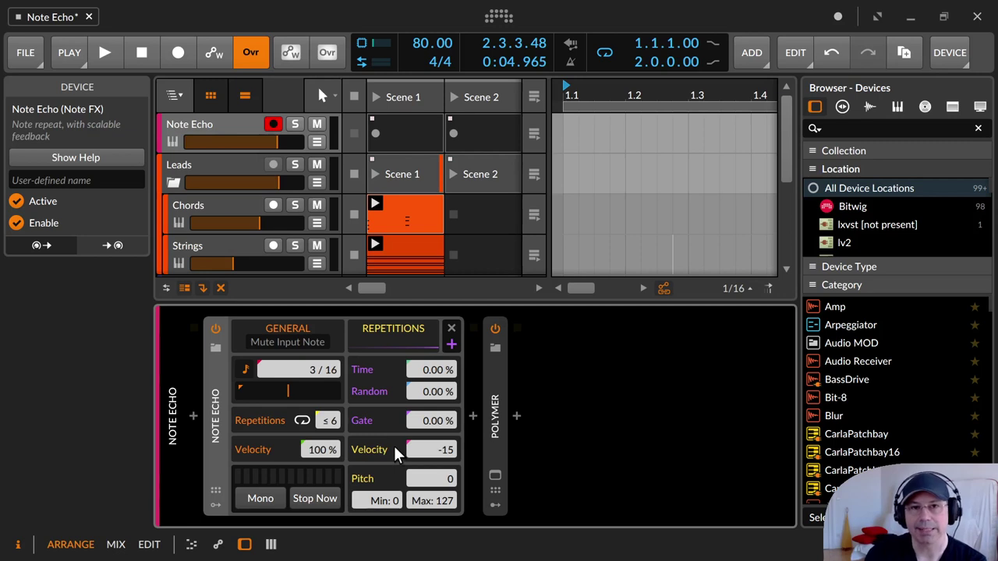
Expand the Polymer synth and compare 0 % velocity sensitivity with full sensitivity
{"action": "left_click", "coordinate": [495, 421]}
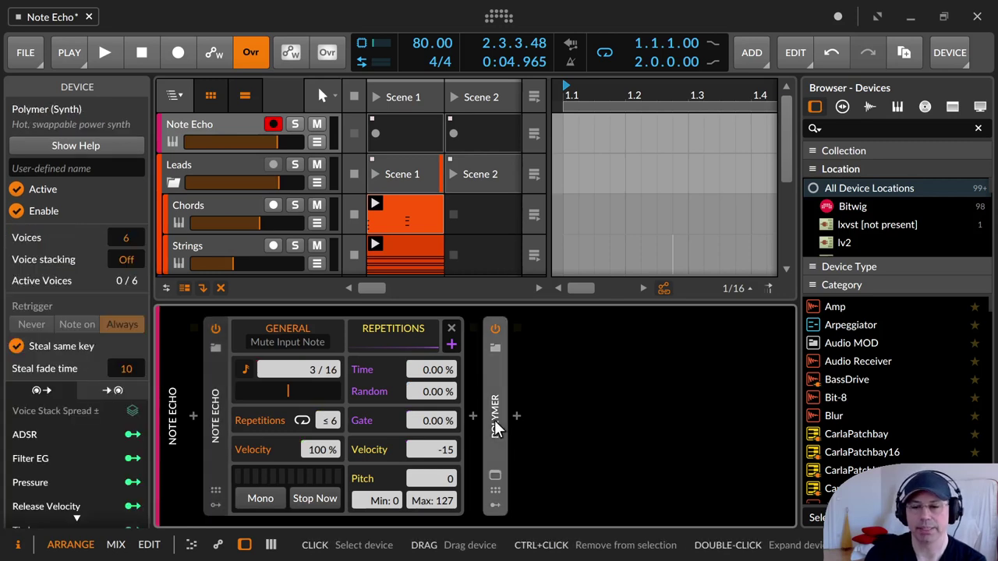
{"action": "double_click", "coordinate": [494, 421]}
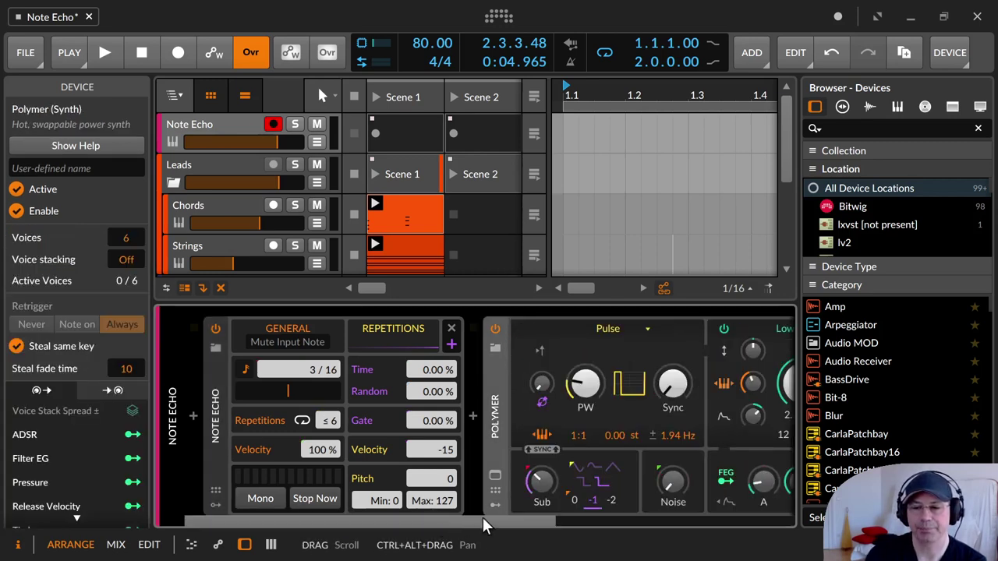
{"action": "left_click_drag", "start_coordinate": [482, 519], "coordinate": [725, 517]}
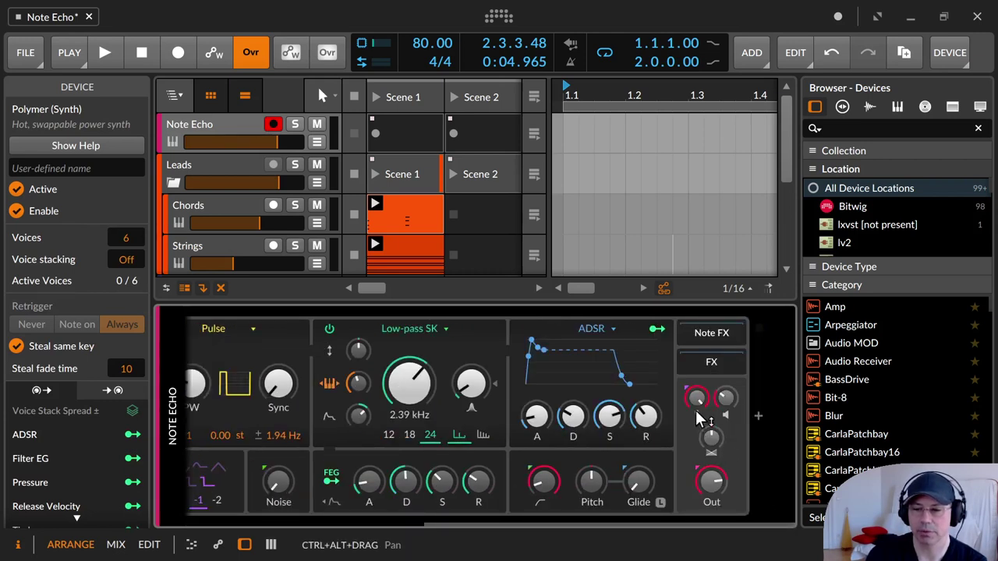
{"action": "left_click_drag", "start_coordinate": [697, 400], "coordinate": [697, 492]}
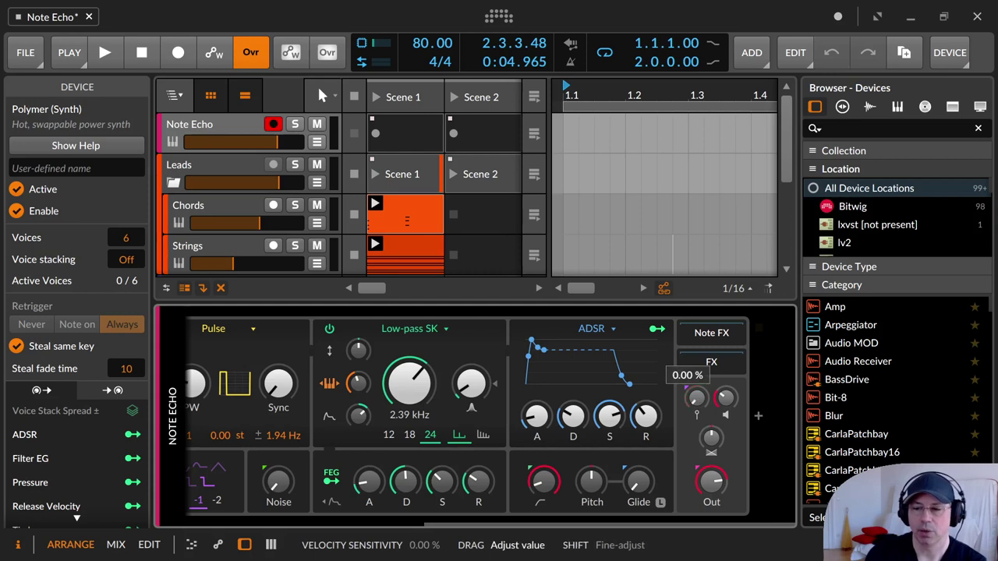
{"action": "left_click_drag", "start_coordinate": [699, 400], "coordinate": [700, 424]}
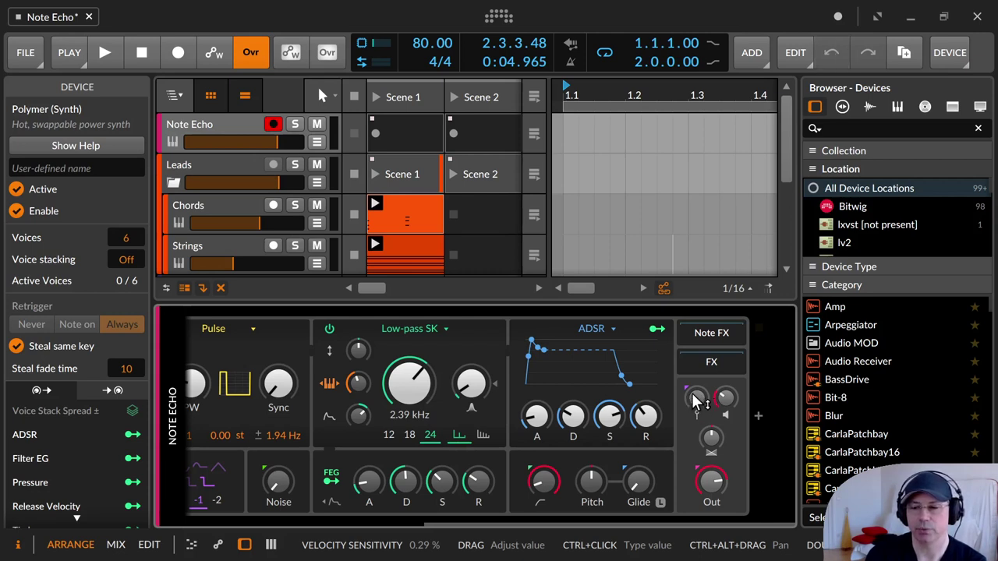
{"action": "left_click_drag", "start_coordinate": [699, 400], "coordinate": [693, 315]}
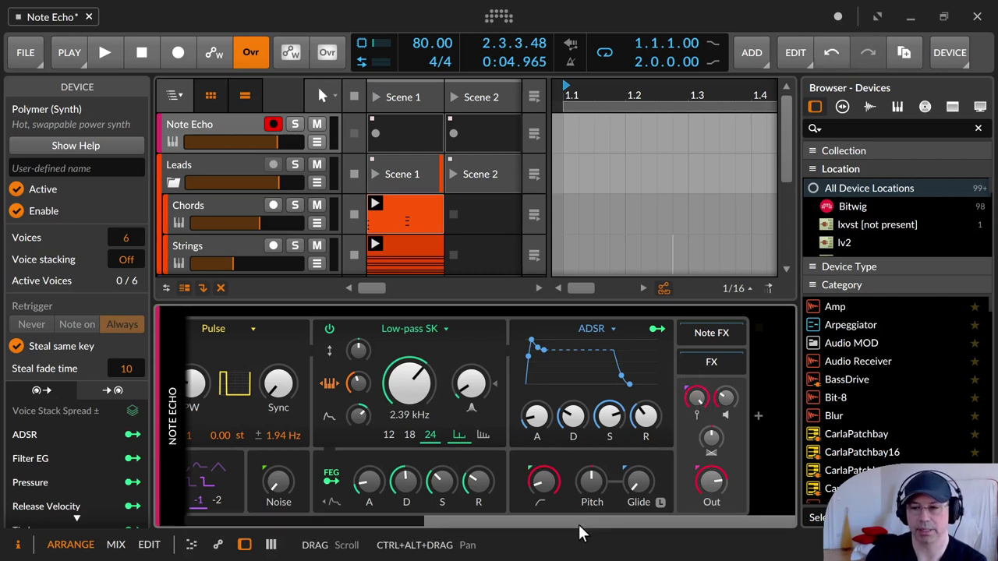
Lower Polymer's velocity sensitivity again for comparison with Note Echo's velocity feedback, and restore it to 100 %
{"action": "left_click_drag", "start_coordinate": [581, 532], "coordinate": [339, 533]}
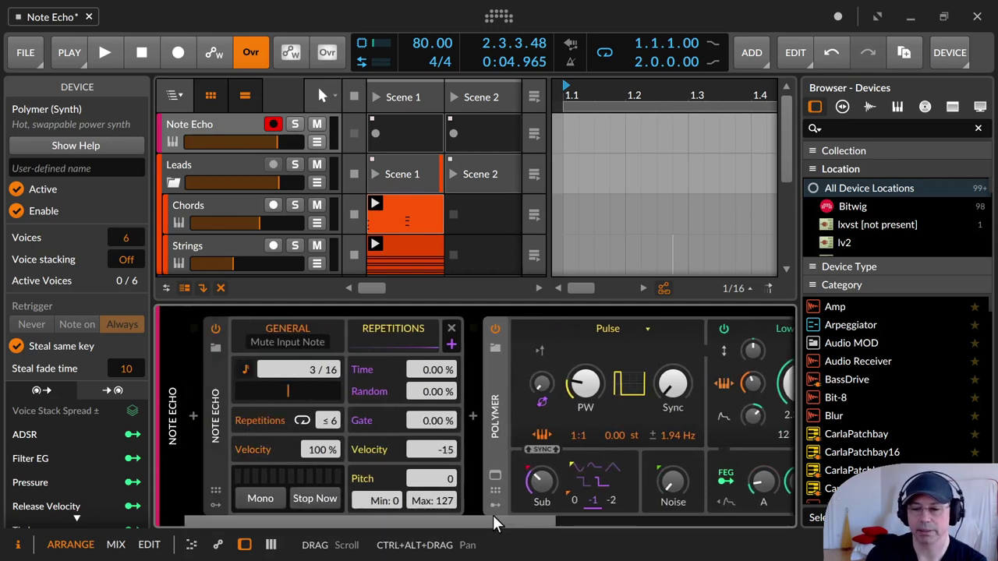
{"action": "left_click_drag", "start_coordinate": [492, 516], "coordinate": [799, 490]}
{"action": "left_click_drag", "start_coordinate": [699, 403], "coordinate": [340, 545]}
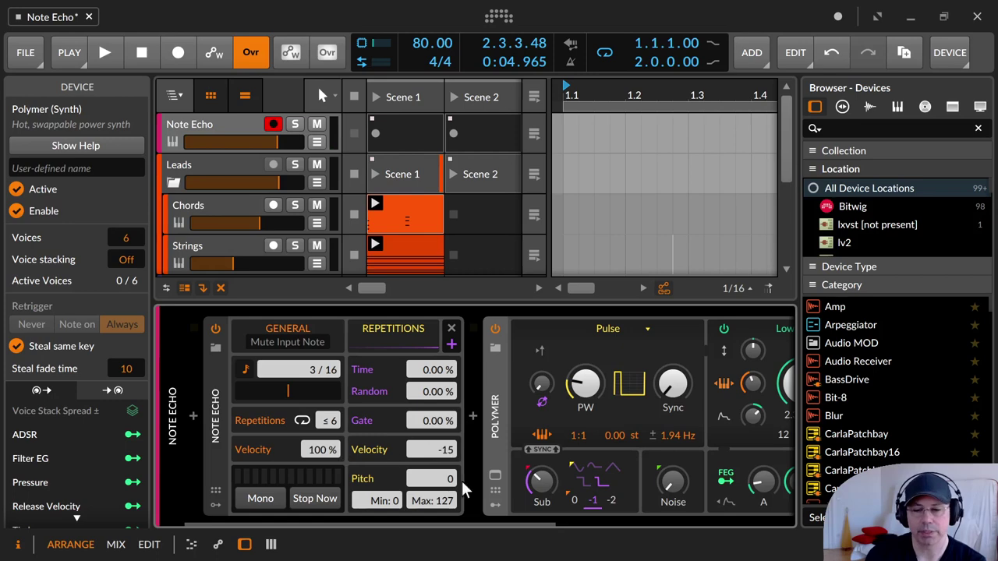
{"action": "left_click_drag", "start_coordinate": [478, 520], "coordinate": [725, 520]}
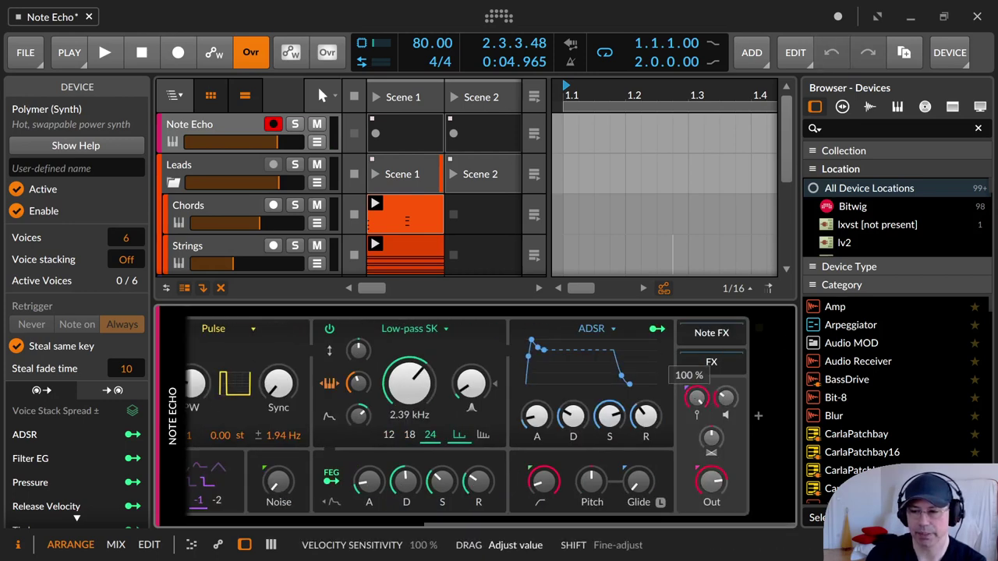
{"action": "left_click_drag", "start_coordinate": [623, 519], "coordinate": [267, 510]}
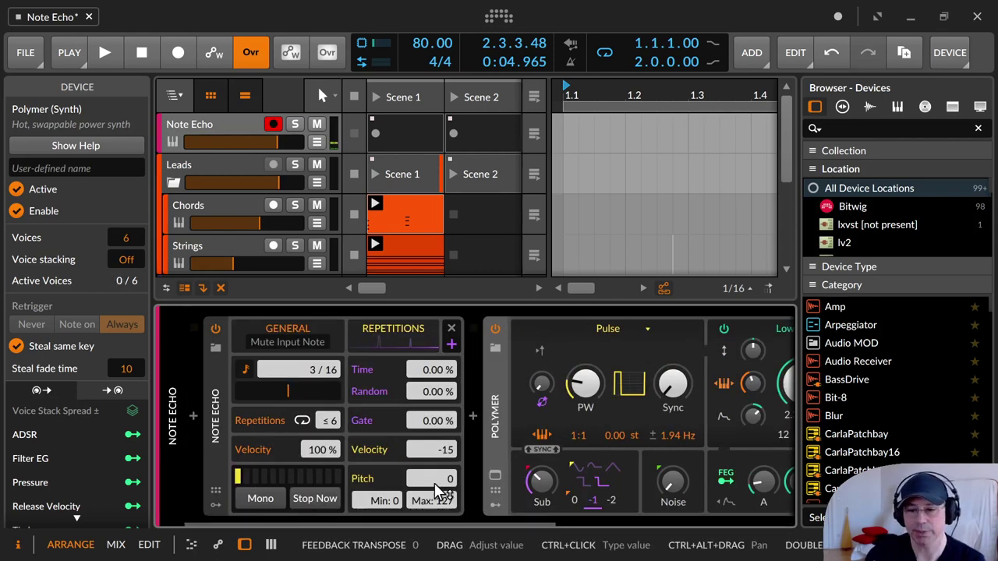
Try feedback pitch transpositions of +1, -1 and +12 on Note Echo, and reset the pitch to 0
{"action": "left_click_drag", "start_coordinate": [435, 484], "coordinate": [437, 484]}
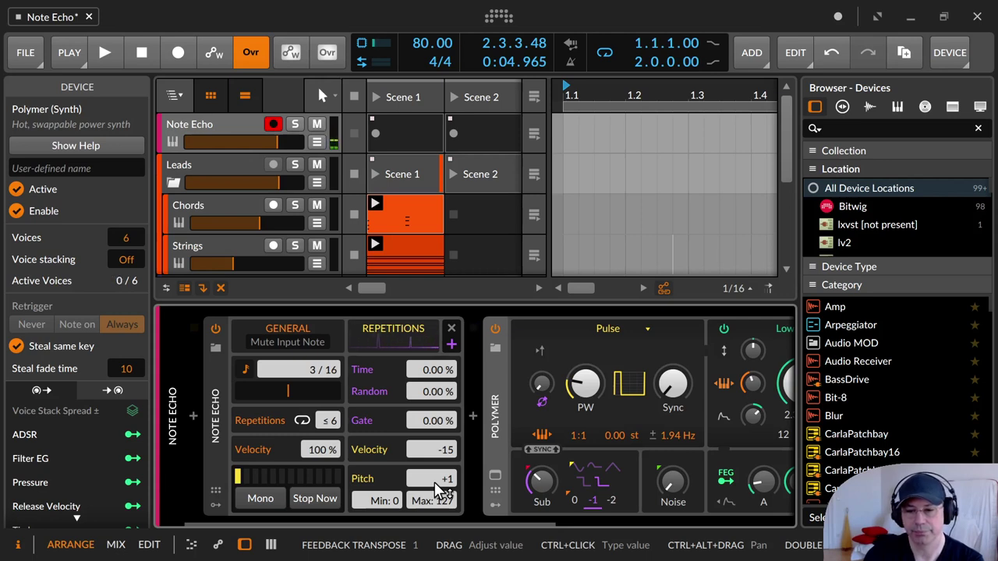
{"action": "key", "text": "ctrl+z"}
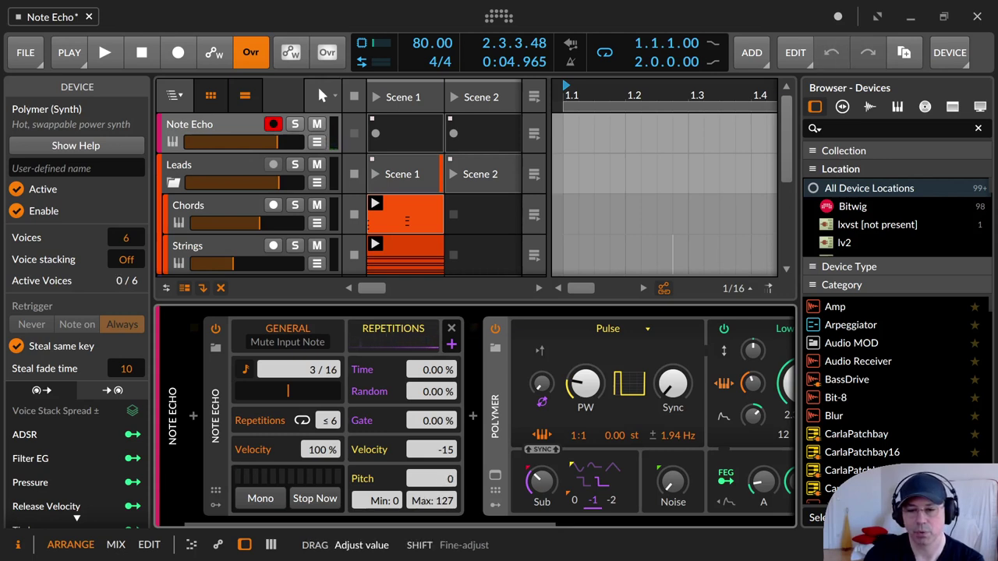
{"action": "left_click_drag", "start_coordinate": [435, 482], "coordinate": [434, 483]}
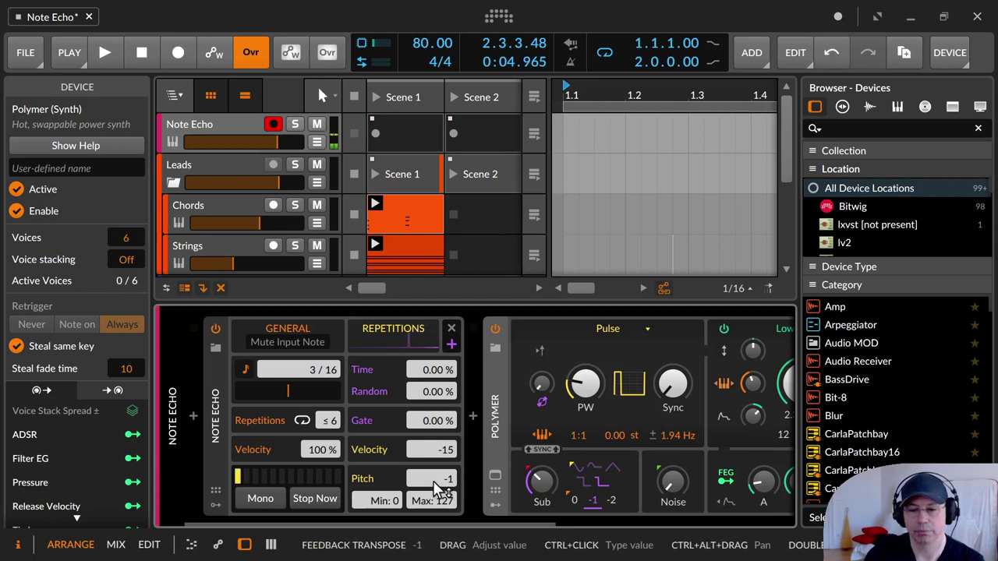
{"action": "left_click_drag", "start_coordinate": [441, 490], "coordinate": [441, 468]}
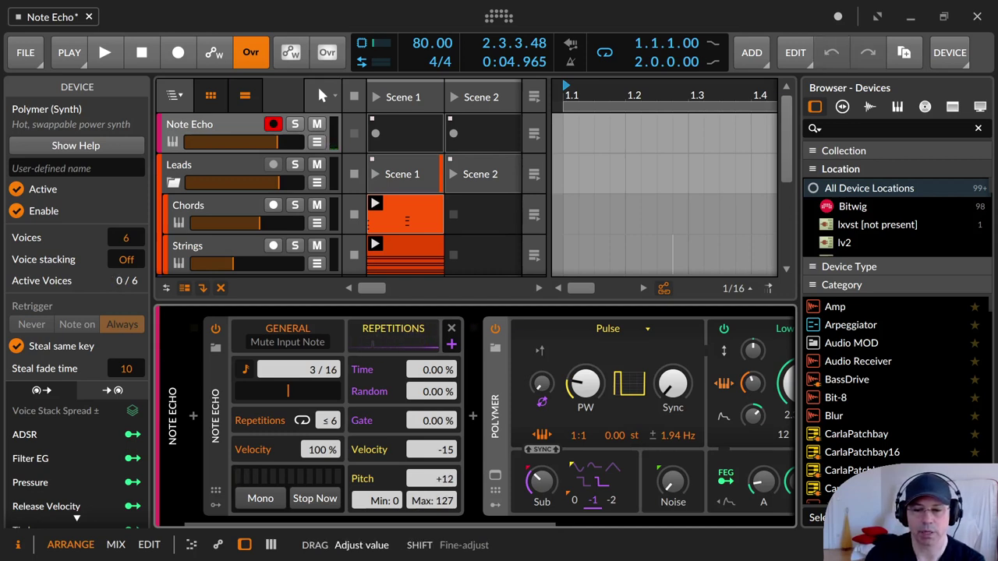
{"action": "double_click", "coordinate": [443, 478]}
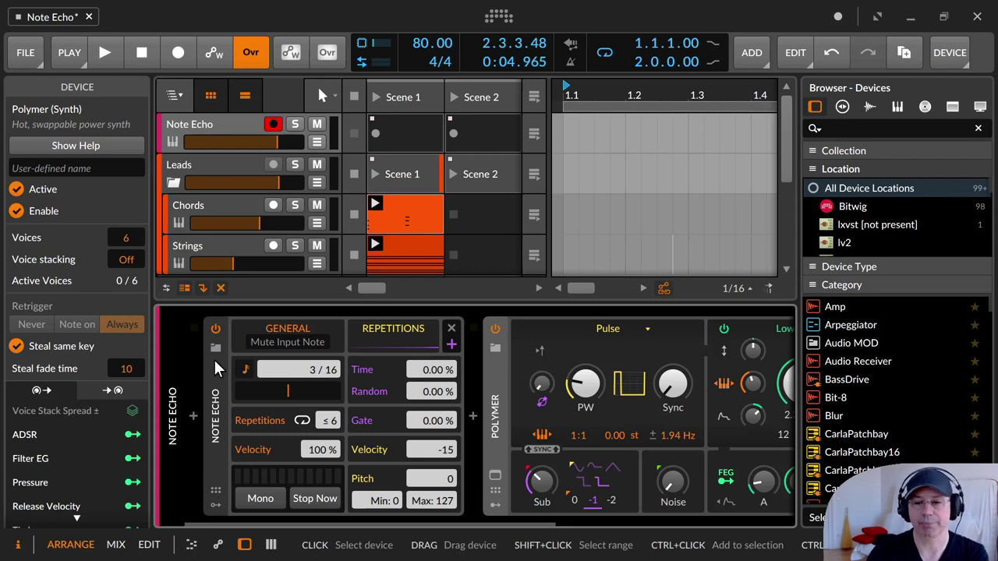
On the Chords track, reset Note Echo's feedback delay time to 0 % and launch Scene 1
{"action": "left_click", "coordinate": [230, 163]}
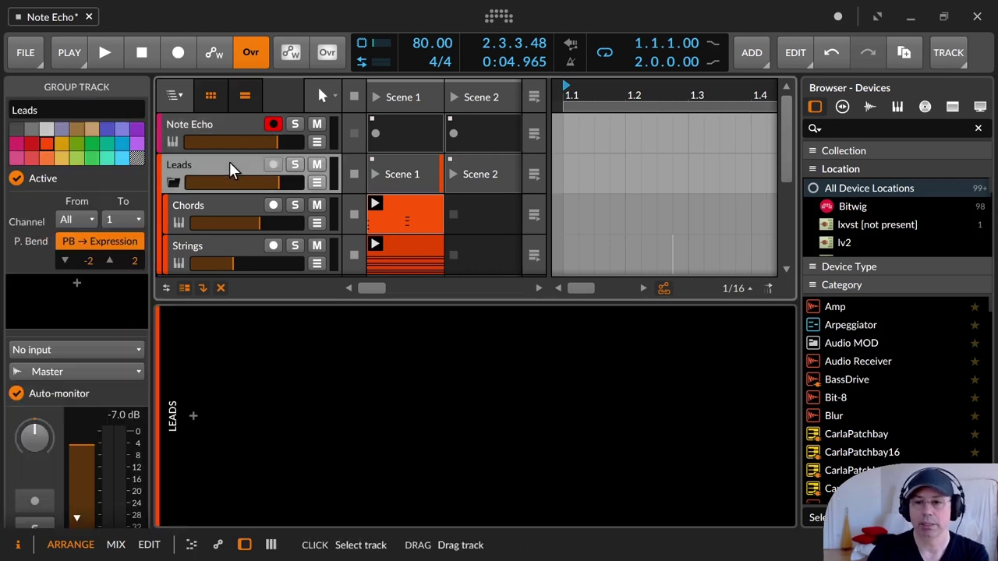
{"action": "left_click", "coordinate": [210, 205]}
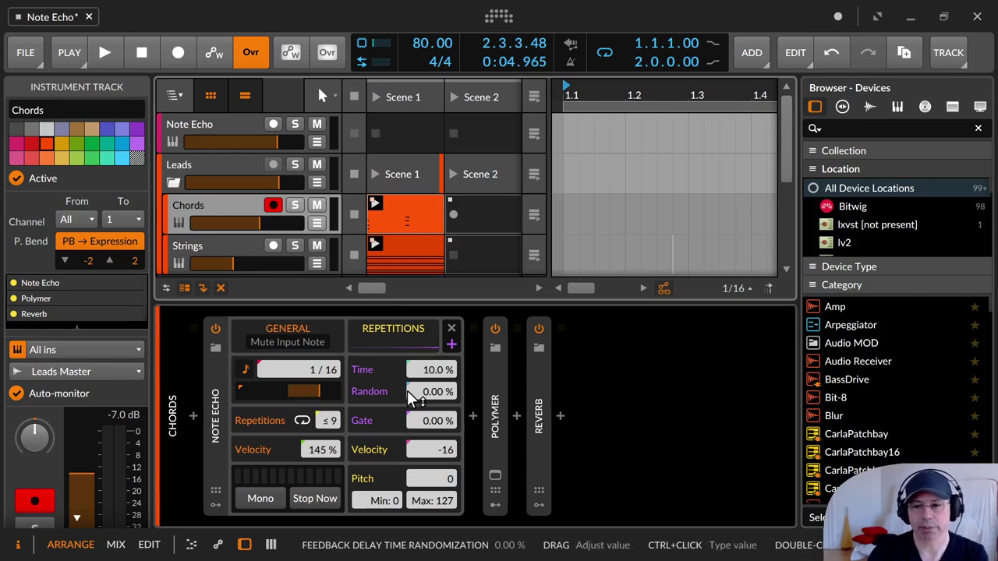
{"action": "left_click", "coordinate": [441, 371]}
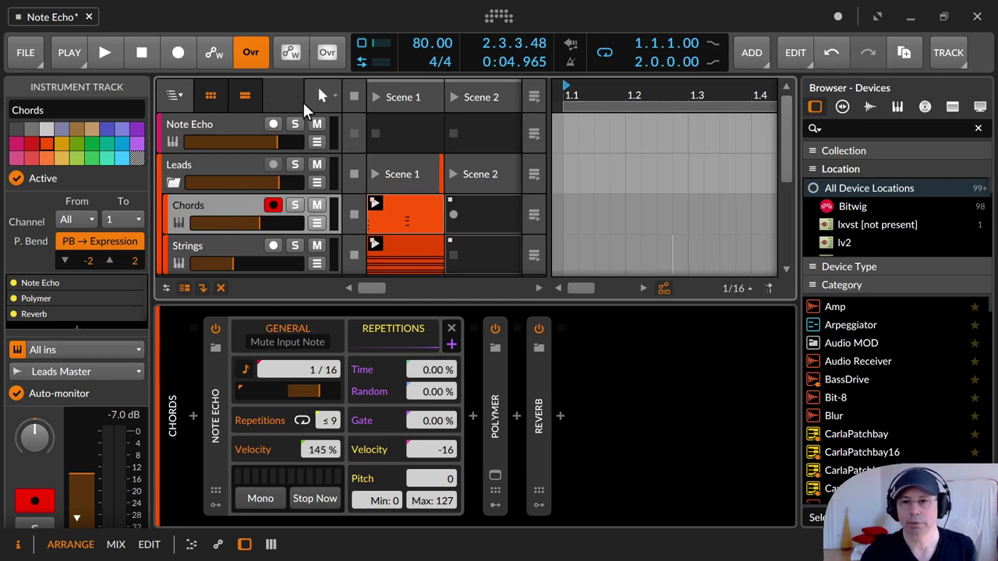
{"action": "left_click", "coordinate": [370, 99]}
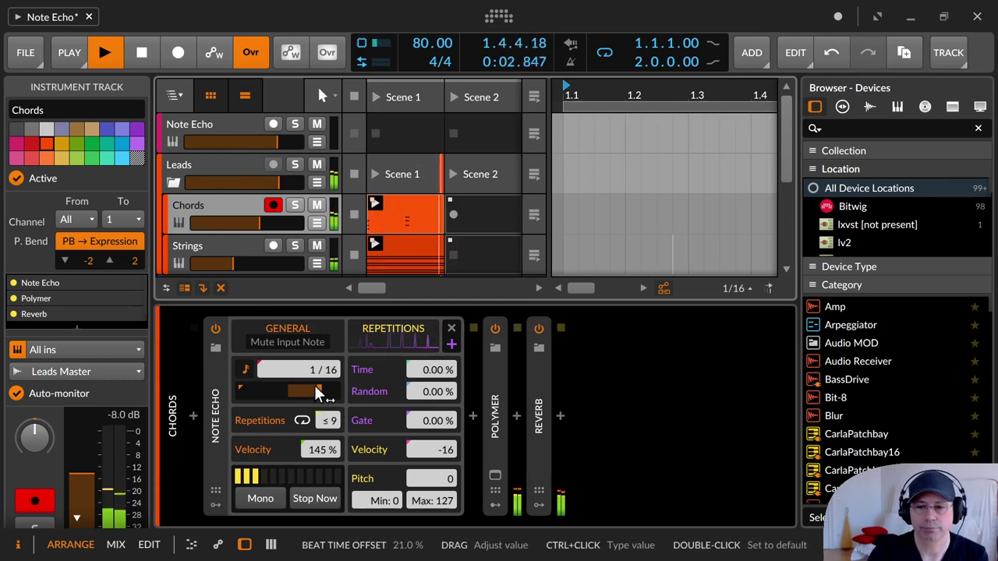
Set the Chords echo's beat time offset to -32.7 % and its feedback delay time to 17.0 % during playback
{"action": "left_click_drag", "start_coordinate": [319, 392], "coordinate": [251, 394]}
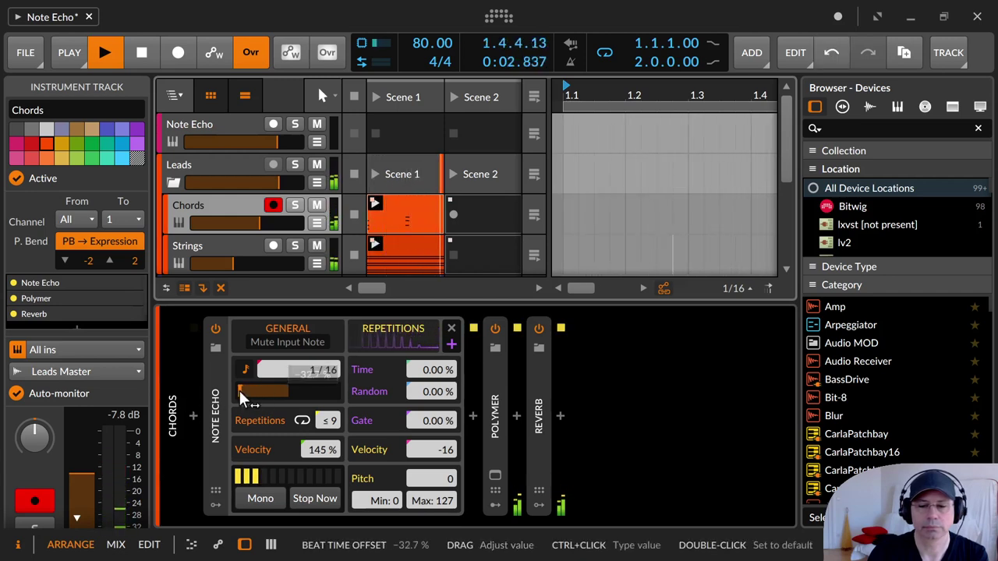
{"action": "left_click_drag", "start_coordinate": [437, 376], "coordinate": [427, 369]}
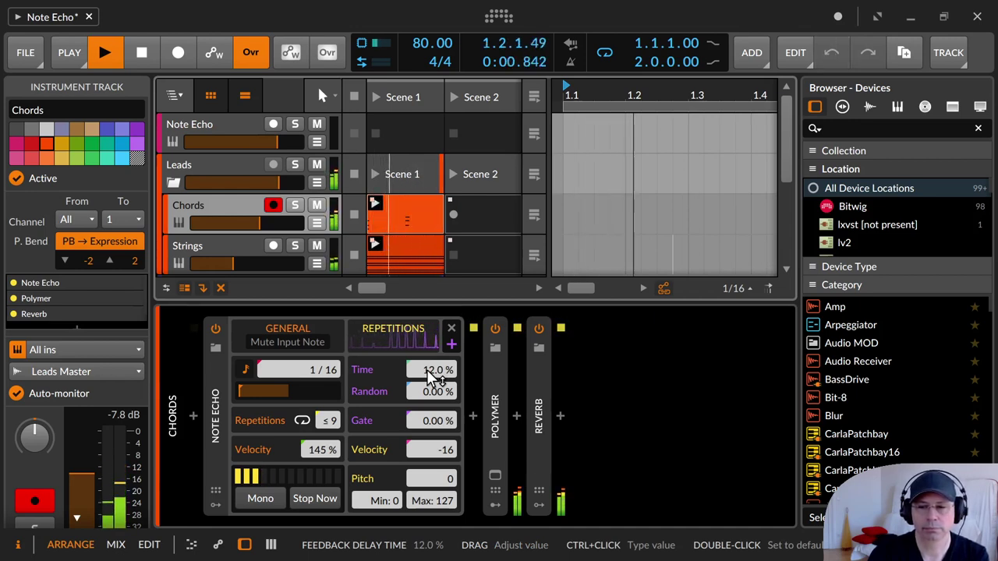
{"action": "left_click_drag", "start_coordinate": [431, 376], "coordinate": [431, 361]}
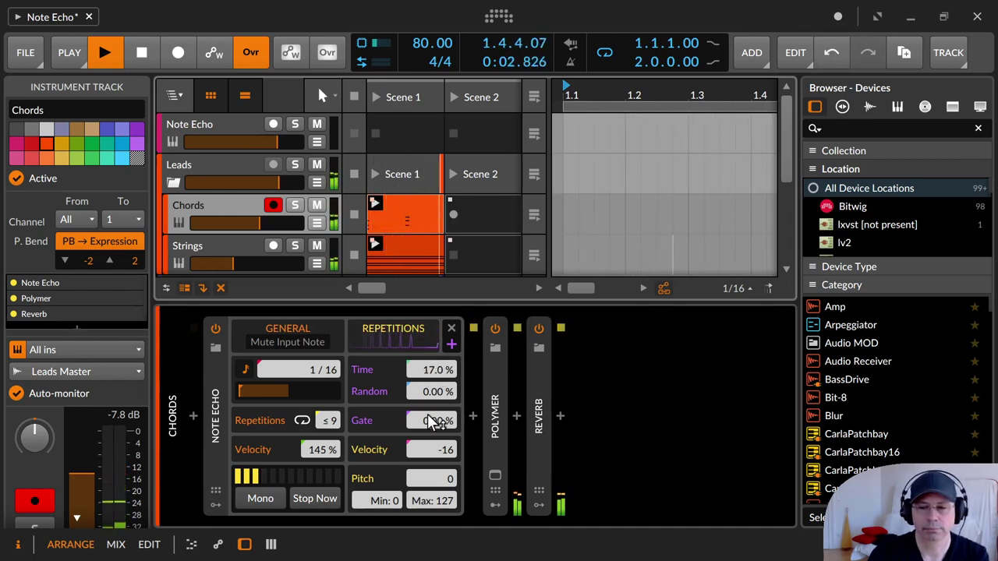
Try a -6.86 % feedback gate time, set the feedback pitch to +2, and raise the gate time to 26.3 %
{"action": "left_click_drag", "start_coordinate": [428, 421], "coordinate": [428, 429]}
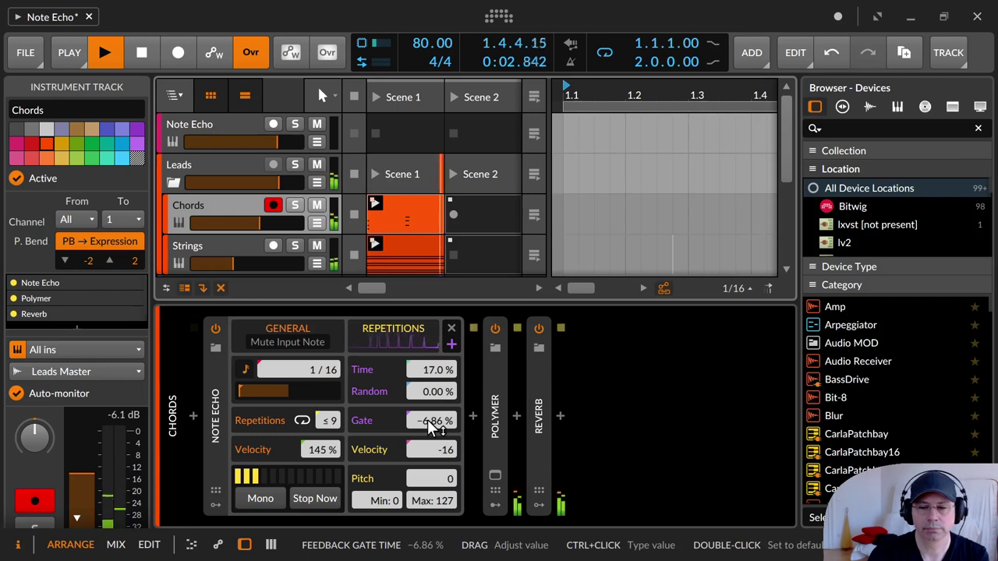
{"action": "left_click_drag", "start_coordinate": [427, 480], "coordinate": [428, 477]}
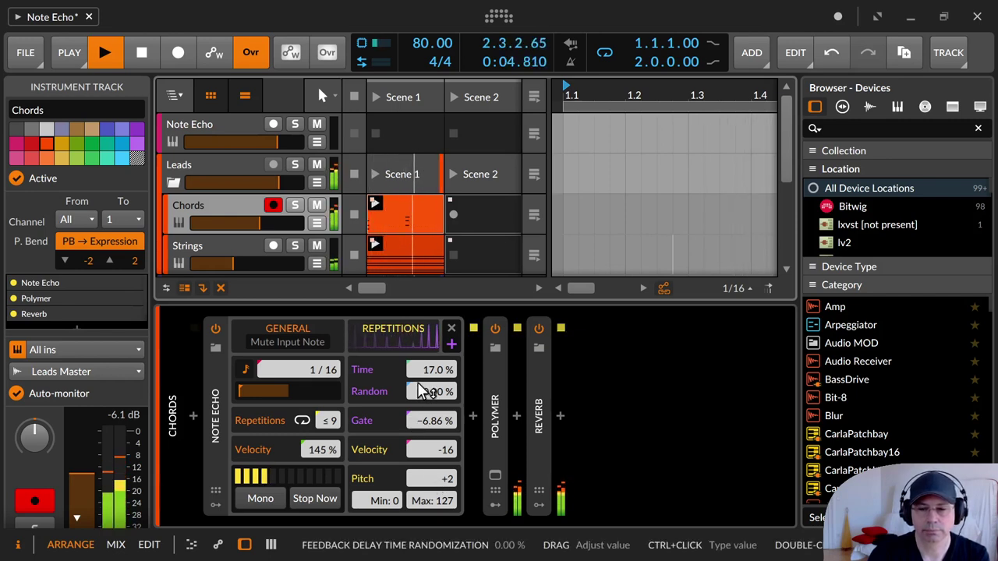
{"action": "left_click_drag", "start_coordinate": [431, 423], "coordinate": [431, 416]}
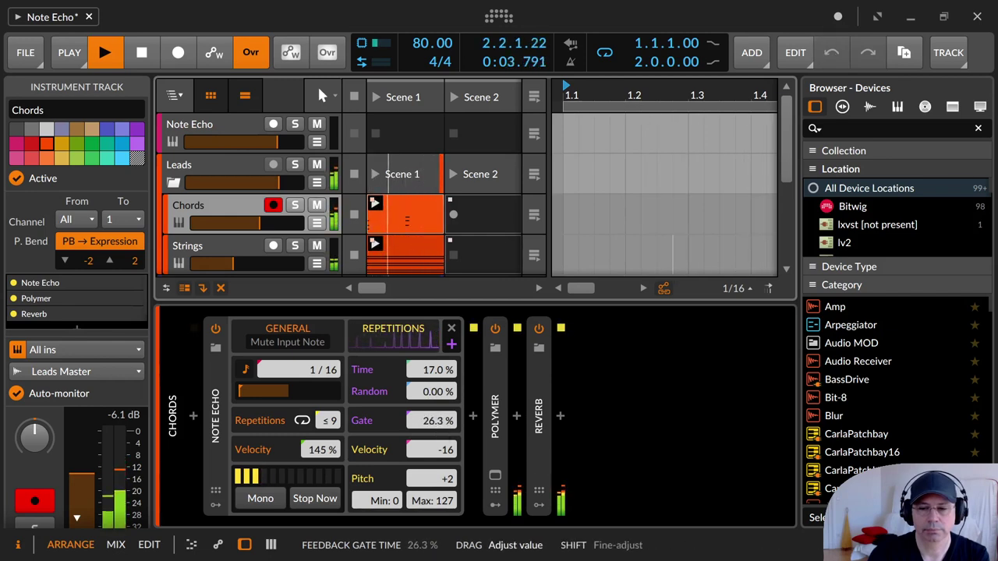
Reset the feedback pitch to 0 and raise the beat time offset to its positive end
{"action": "double_click", "coordinate": [438, 482]}
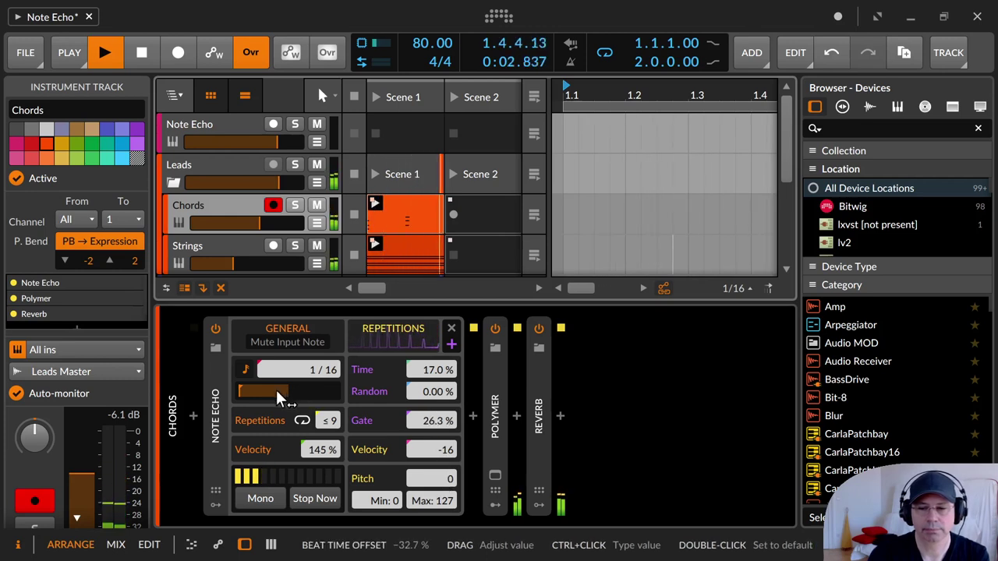
{"action": "mouse_move", "coordinate": [262, 386]}
{"action": "left_mouse_down"}
{"action": "mouse_move", "coordinate": [262, 398]}
{"action": "mouse_move", "coordinate": [262, 368]}
{"action": "left_mouse_up"}
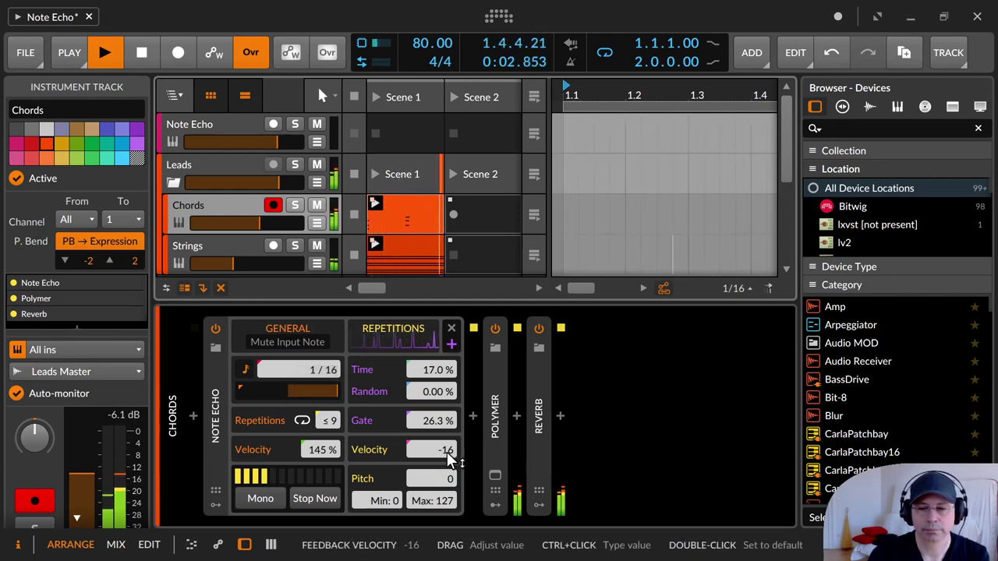
On the Chords echo, set the feedback velocity to -20 and delay time to 10.0 %, and reset the feedback gate time to 0 %
{"action": "left_click_drag", "start_coordinate": [446, 452], "coordinate": [445, 454]}
{"action": "mouse_move", "coordinate": [432, 420]}
{"action": "left_mouse_down"}
{"action": "mouse_move", "coordinate": [431, 436]}
{"action": "mouse_move", "coordinate": [428, 410]}
{"action": "left_mouse_up"}
{"action": "left_click_drag", "start_coordinate": [427, 372], "coordinate": [433, 371]}
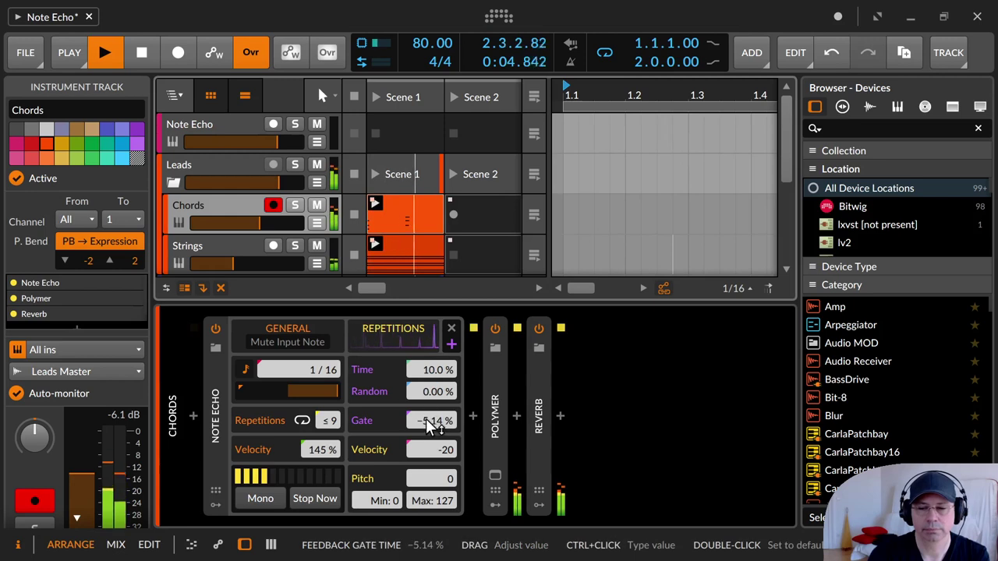
{"action": "left_click_drag", "start_coordinate": [427, 421], "coordinate": [423, 418]}
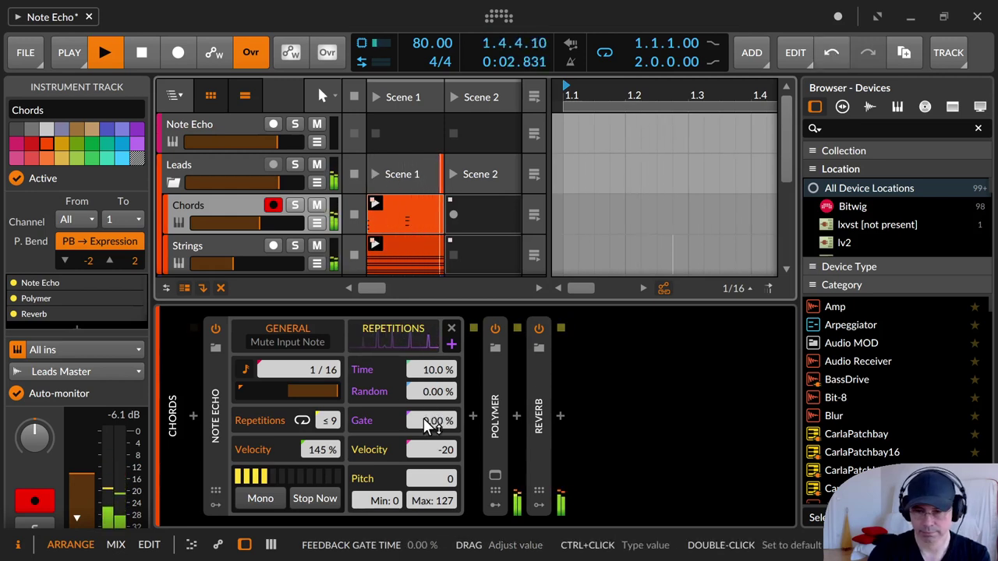
{"action": "double_click", "coordinate": [424, 418]}
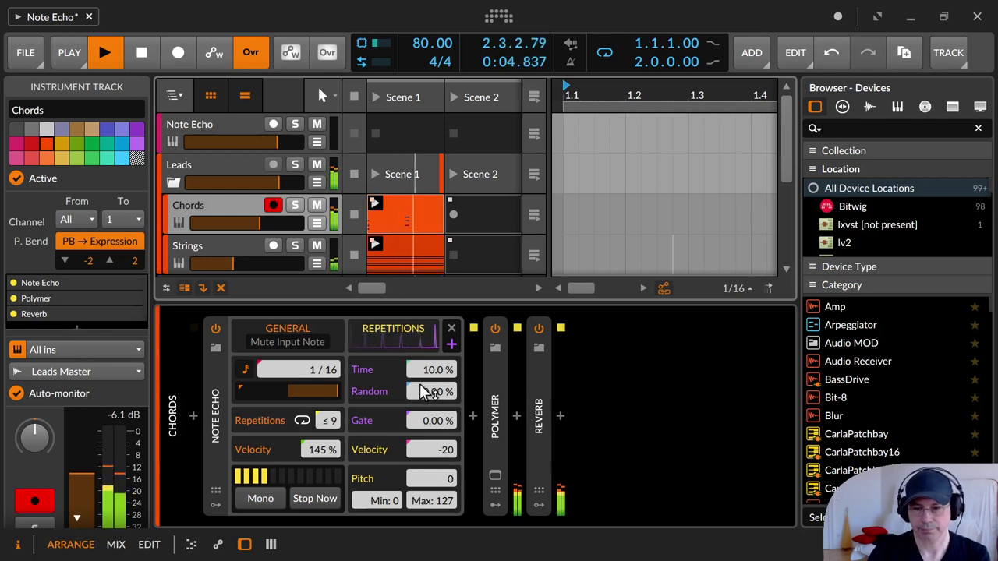
Switch the repetitions' feedback mode to ×, with a feedback delay time of 25.0 % and a gate time of -5.71 %
{"action": "left_click", "coordinate": [330, 493]}
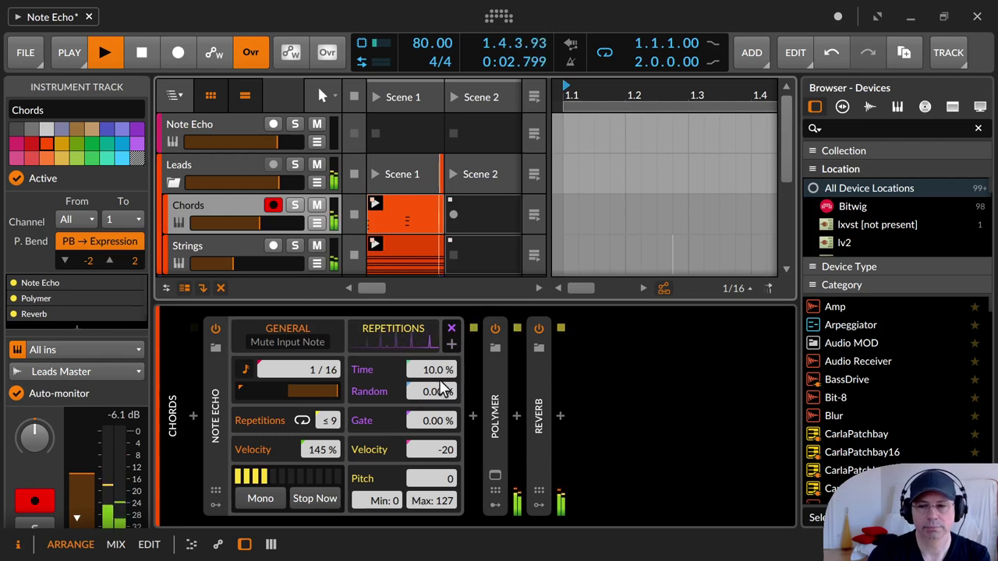
{"action": "mouse_move", "coordinate": [437, 375]}
{"action": "left_mouse_down"}
{"action": "mouse_move", "coordinate": [437, 340]}
{"action": "mouse_move", "coordinate": [438, 384]}
{"action": "left_mouse_up"}
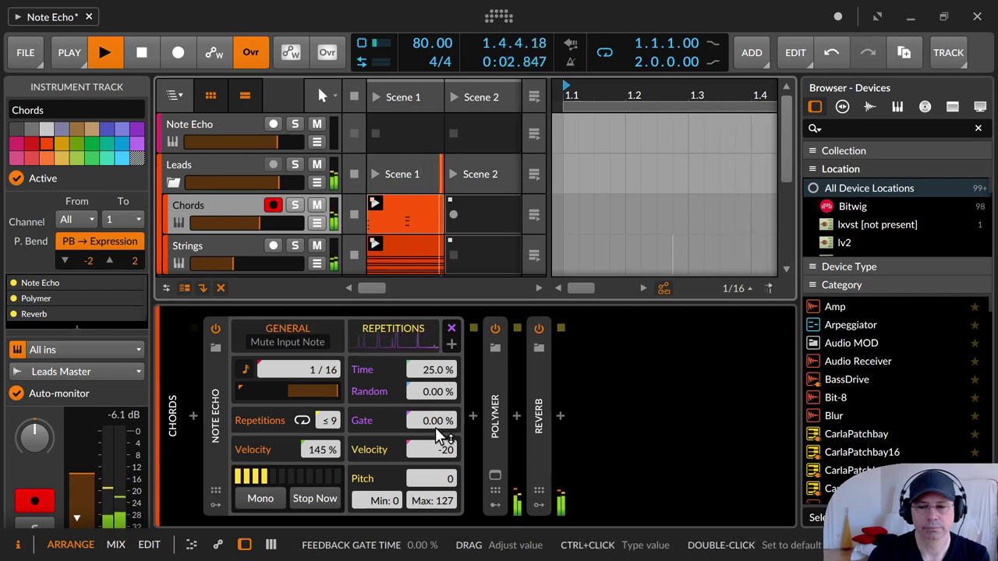
{"action": "mouse_move", "coordinate": [435, 422]}
{"action": "left_mouse_down"}
{"action": "mouse_move", "coordinate": [436, 444]}
{"action": "mouse_move", "coordinate": [434, 423]}
{"action": "left_mouse_up"}
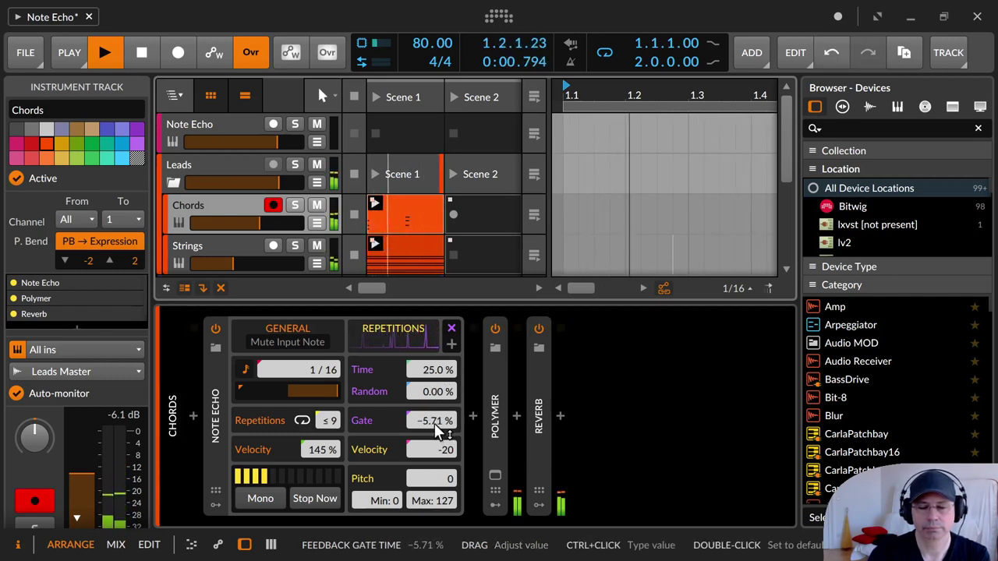
Enable endless repetitions, try a 6.86 % feedback gate time, and reset the feedback gate and delay times to 0 %
{"action": "left_click", "coordinate": [303, 421]}
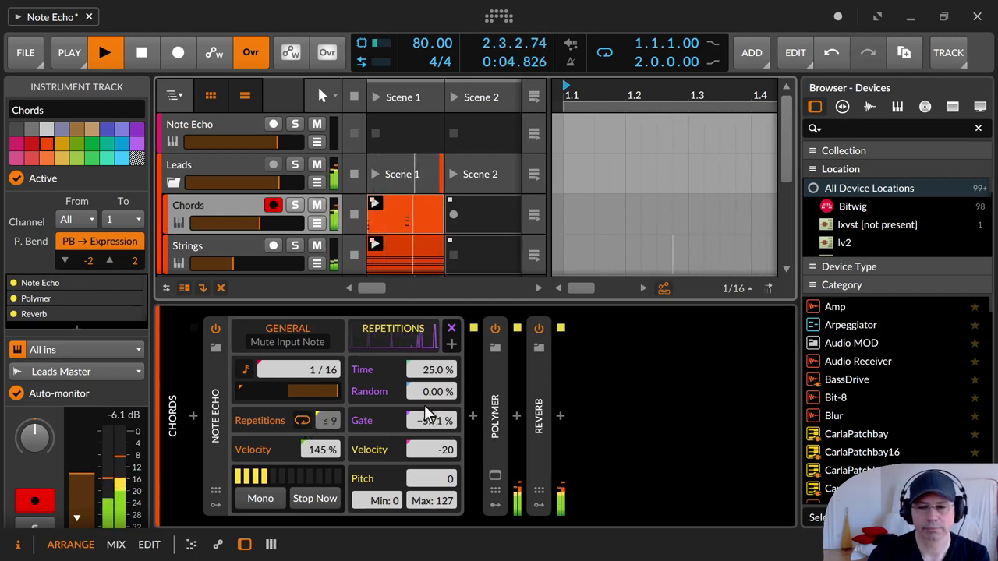
{"action": "mouse_move", "coordinate": [427, 413]}
{"action": "left_mouse_down"}
{"action": "mouse_move", "coordinate": [426, 400]}
{"action": "mouse_move", "coordinate": [422, 415]}
{"action": "left_mouse_up"}
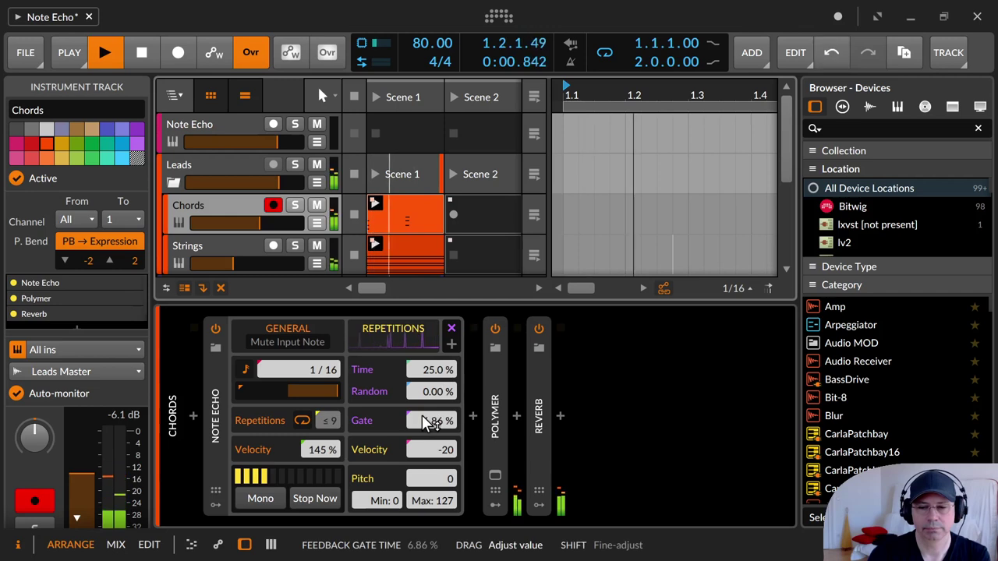
{"action": "double_click", "coordinate": [422, 415]}
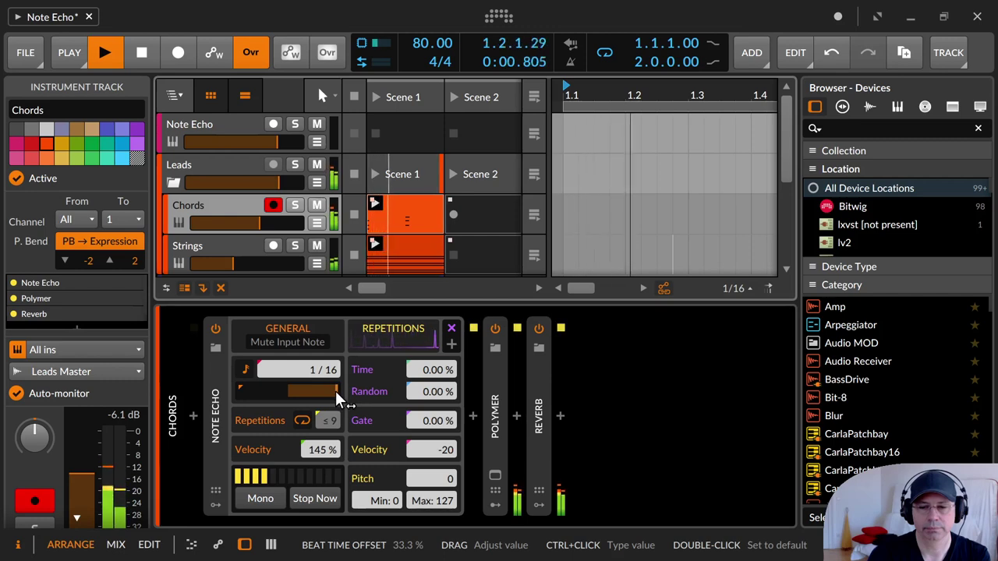
Raise the feedback velocity to -8 and lower the feedback gate time to -13.1 % during playback
{"action": "left_click", "coordinate": [445, 449]}
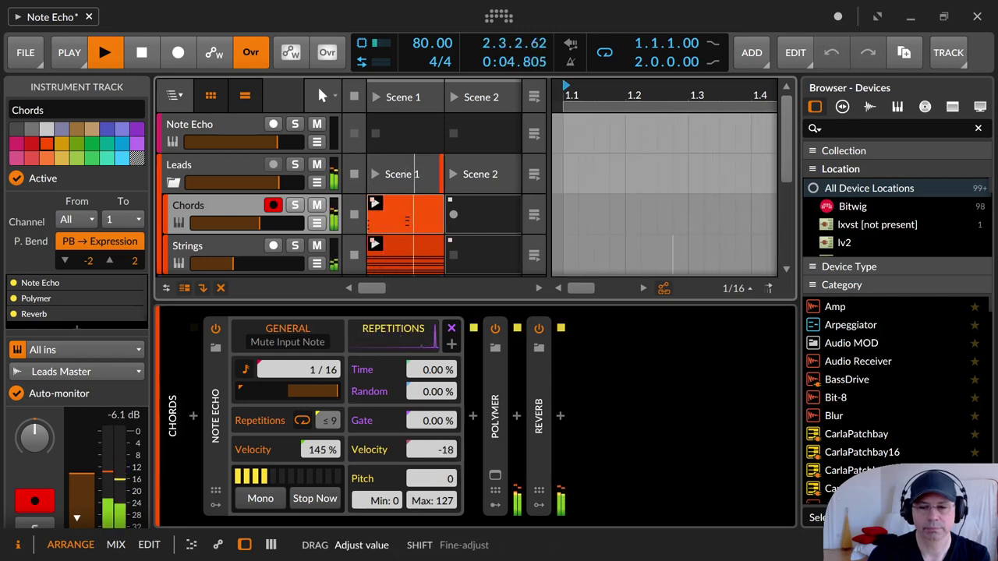
{"action": "left_click_drag", "start_coordinate": [446, 450], "coordinate": [446, 438]}
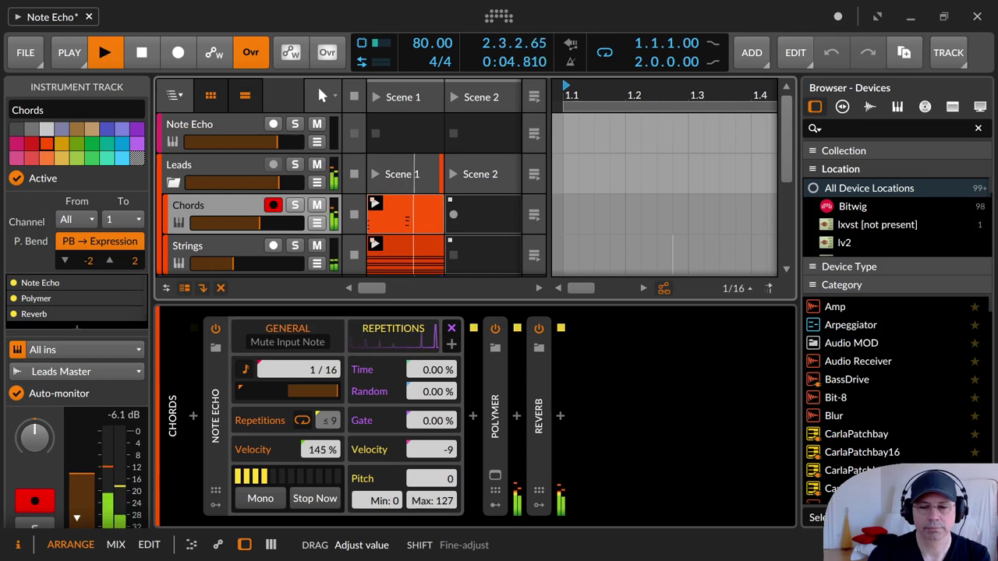
{"action": "mouse_move", "coordinate": [445, 438]}
{"action": "left_mouse_down"}
{"action": "mouse_move", "coordinate": [427, 430]}
{"action": "mouse_move", "coordinate": [434, 423]}
{"action": "mouse_move", "coordinate": [434, 436]}
{"action": "mouse_move", "coordinate": [434, 423]}
{"action": "left_mouse_up"}
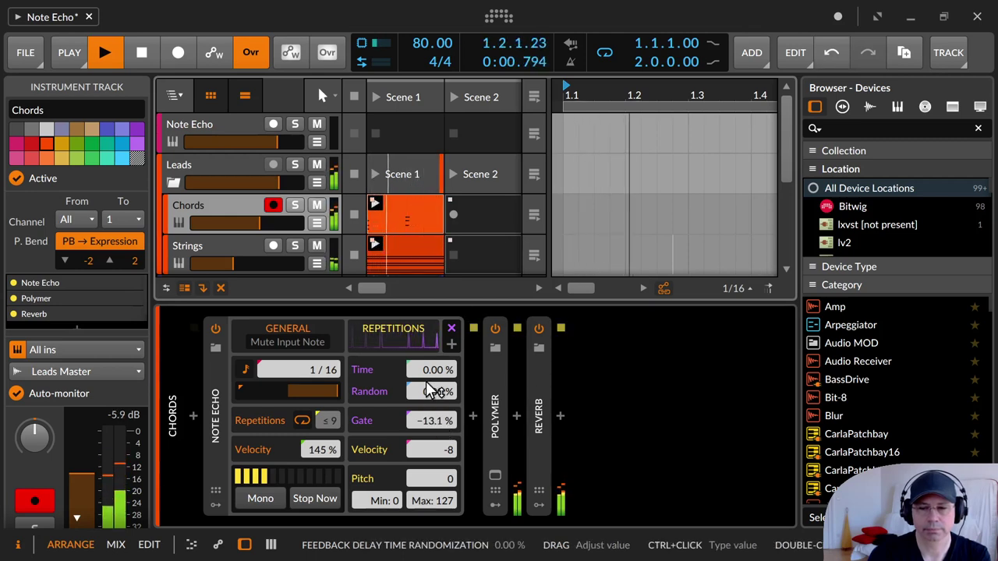
Try a -11.5 % feedback delay time, set it to 10.5 %, and lower the feedback velocity to -11
{"action": "mouse_move", "coordinate": [434, 373]}
{"action": "left_mouse_down"}
{"action": "mouse_move", "coordinate": [434, 389]}
{"action": "mouse_move", "coordinate": [433, 375]}
{"action": "left_mouse_up"}
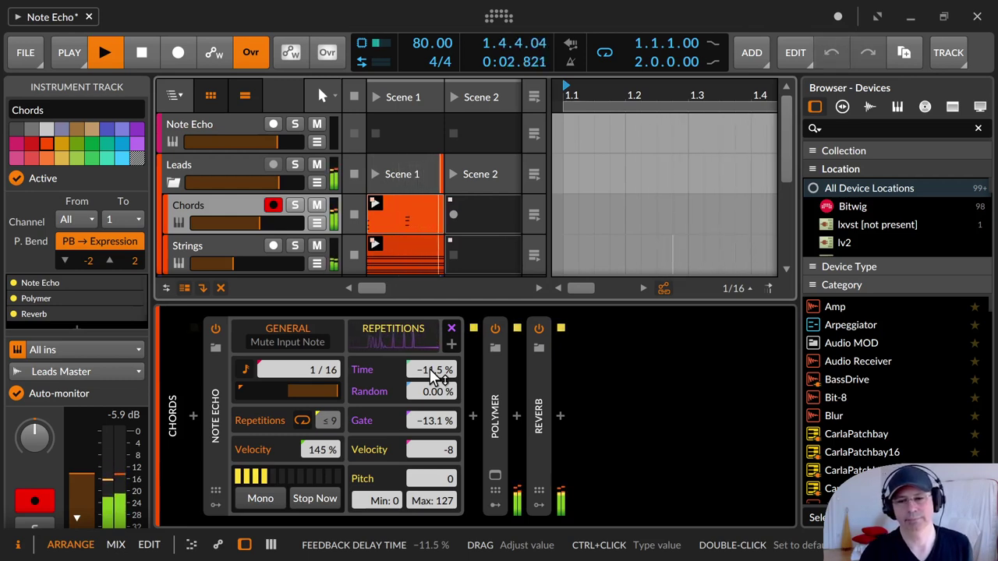
{"action": "mouse_move", "coordinate": [437, 376]}
{"action": "left_mouse_down"}
{"action": "mouse_move", "coordinate": [437, 359]}
{"action": "mouse_move", "coordinate": [434, 375]}
{"action": "left_mouse_up"}
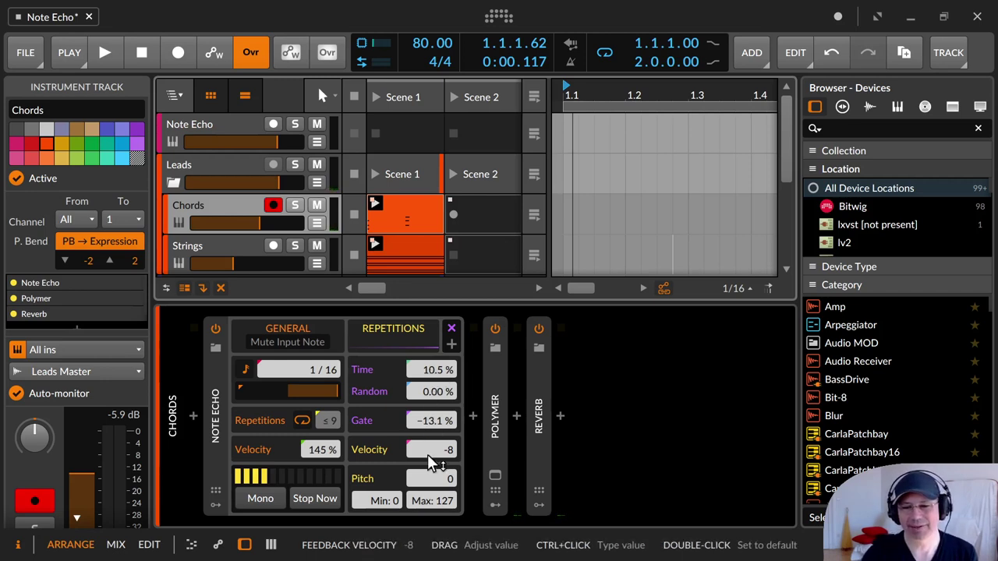
{"action": "left_click_drag", "start_coordinate": [427, 454], "coordinate": [428, 455]}
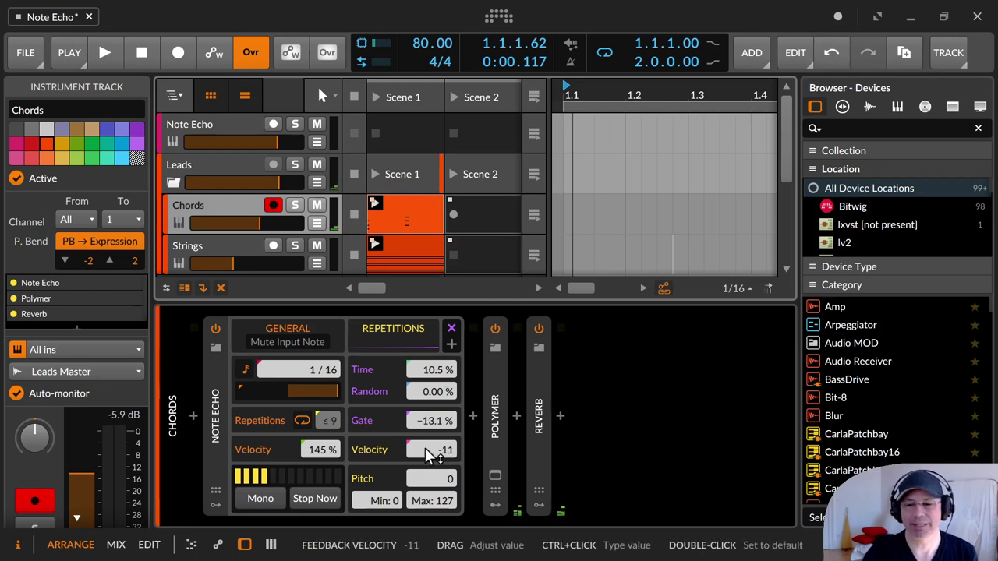